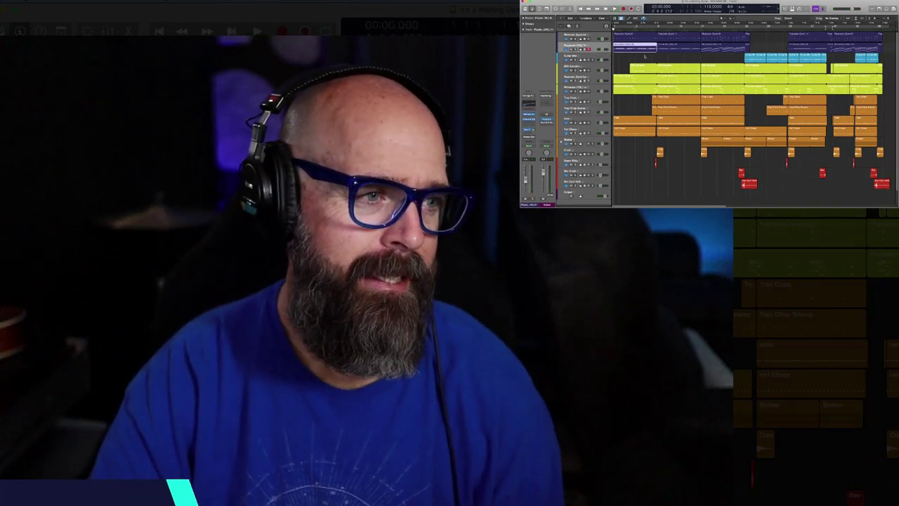
Open the Kontakt instrument on the Pizzicato (Sym) Hi track and play the track soloed from the start.
key(space)
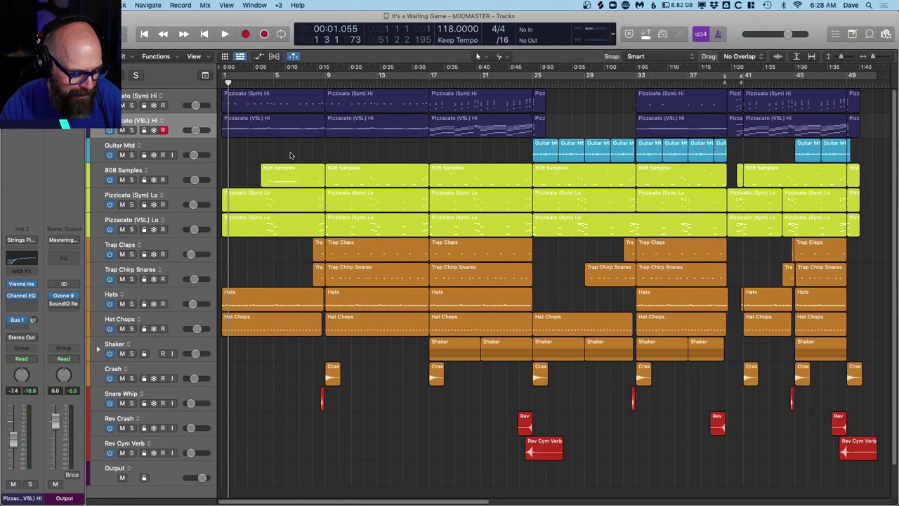
click(188, 97)
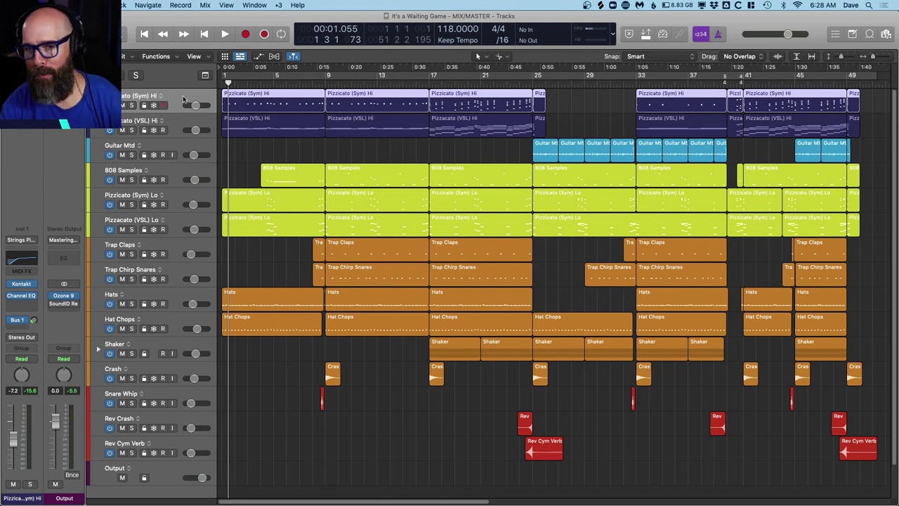
click(22, 284)
drag(653, 23, 663, 19)
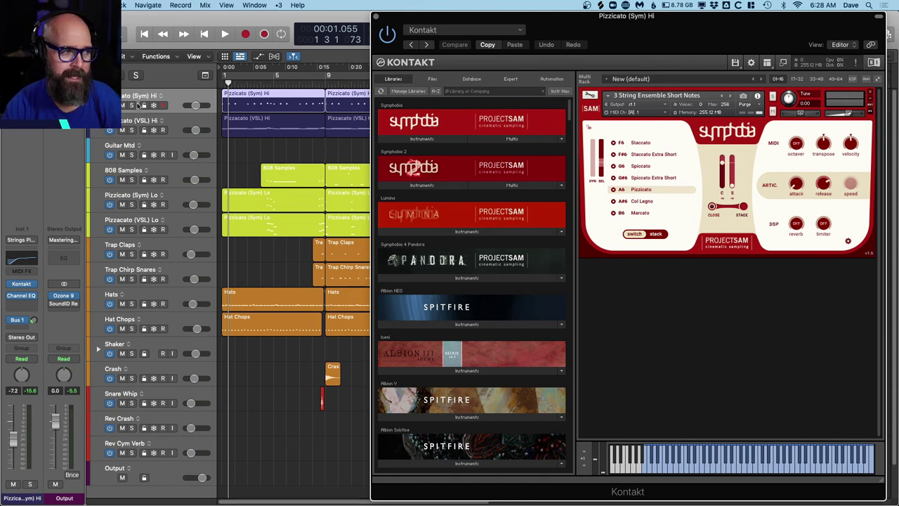
click(131, 105)
key(Return)
key(space)
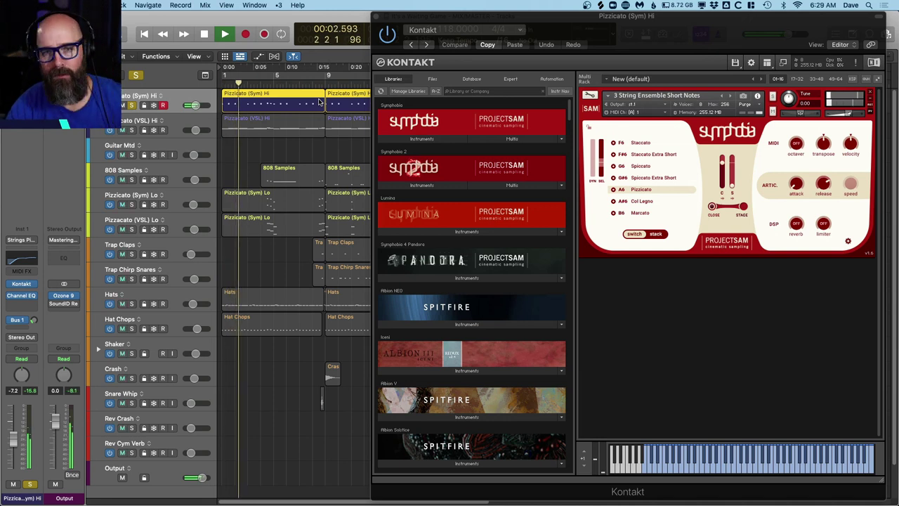
Add the Pizzacato (VSL) Hi track to the solo, audition it with its Vienna Instruments window open, and close both instrument windows.
click(177, 122)
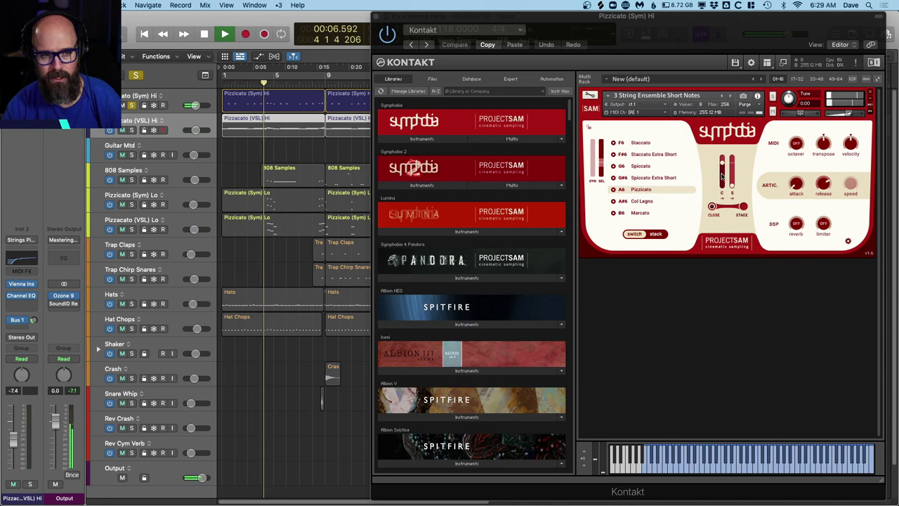
key(space)
click(132, 131)
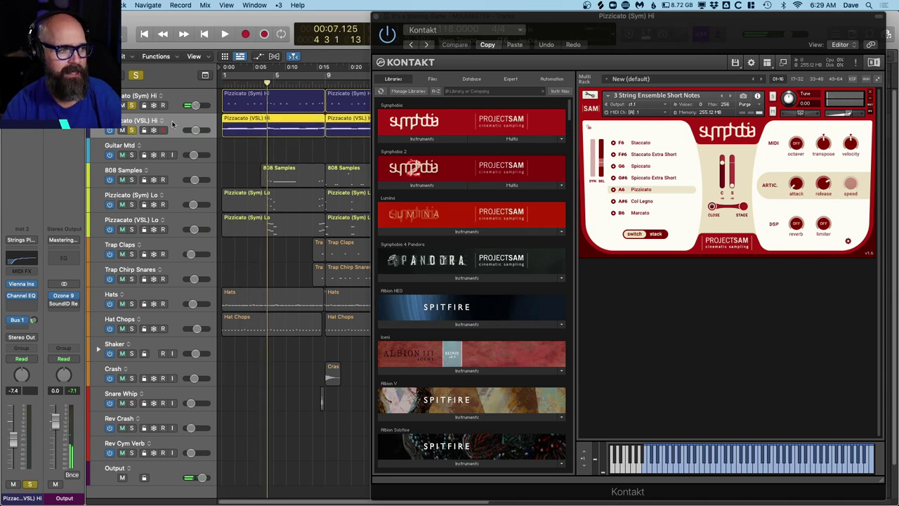
click(22, 284)
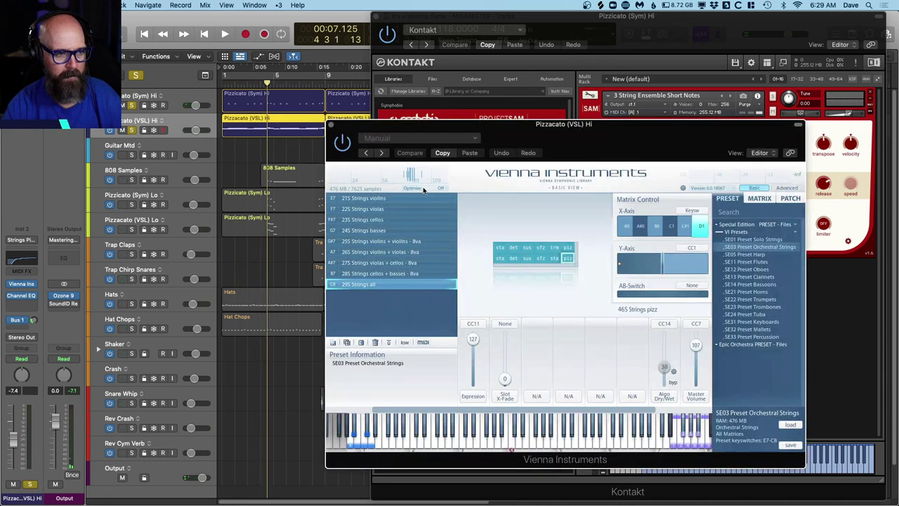
drag(610, 133, 563, 119)
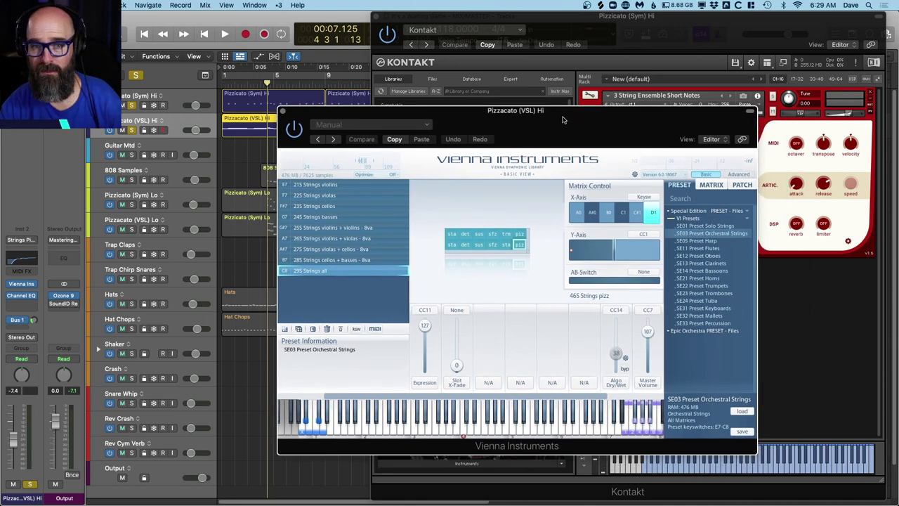
key(space)
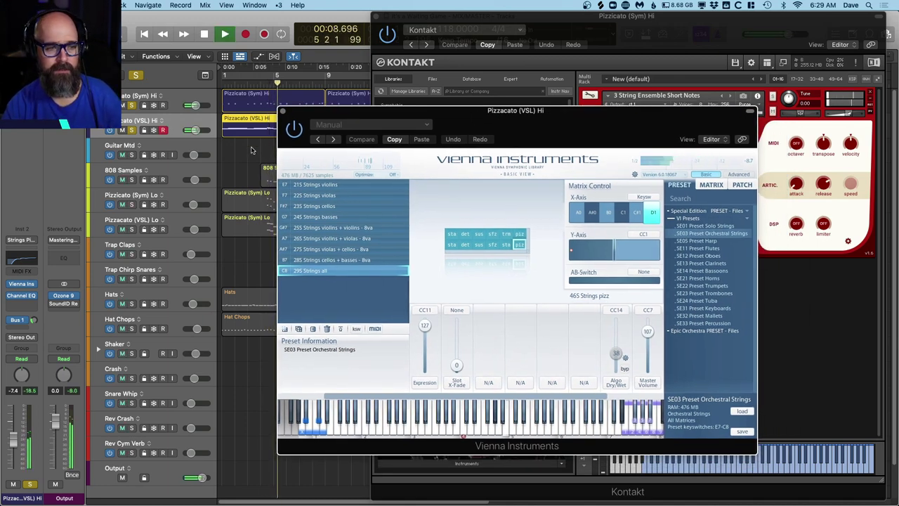
click(283, 112)
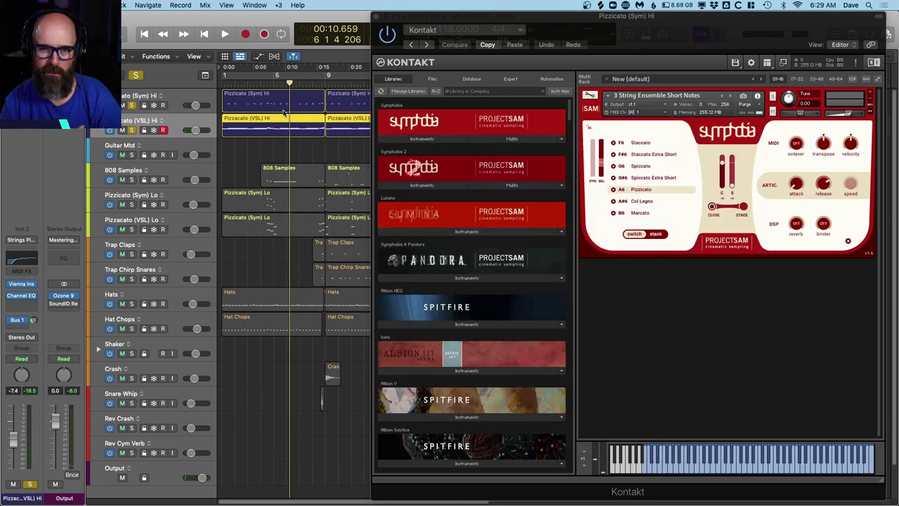
click(377, 16)
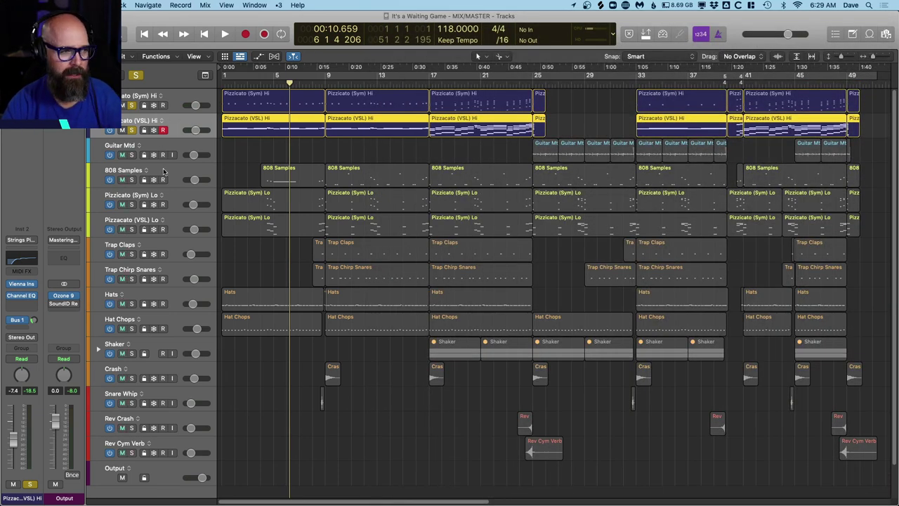
Examine the notes of the Pizzacato (VSL) Hi regions in the Piano Roll, and close the editor.
double_click(245, 129)
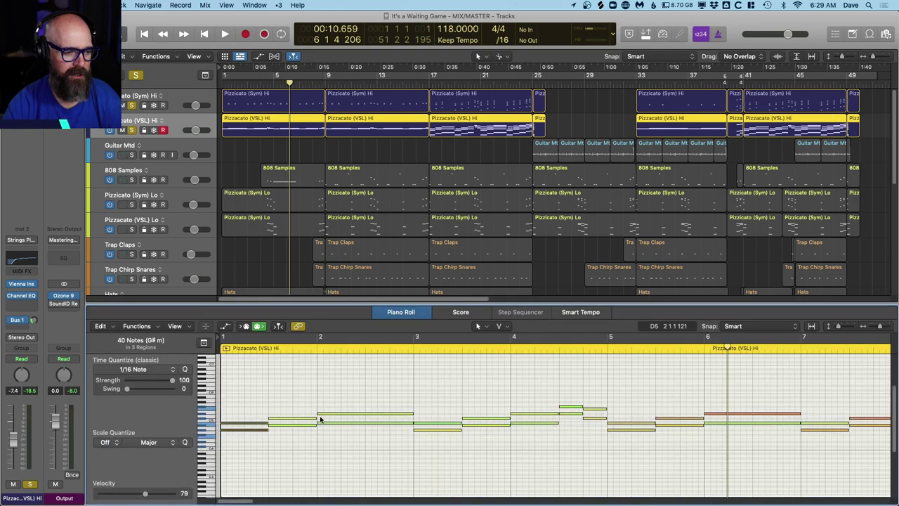
click(176, 122)
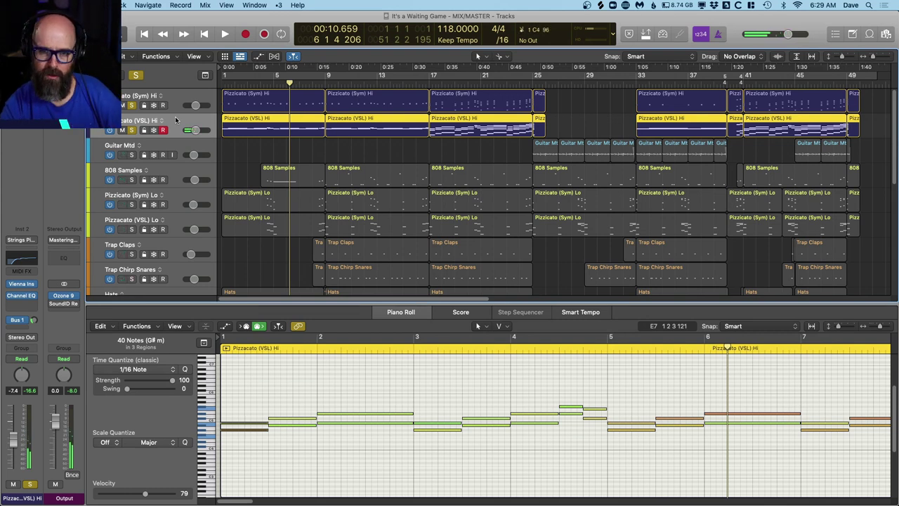
click(263, 414)
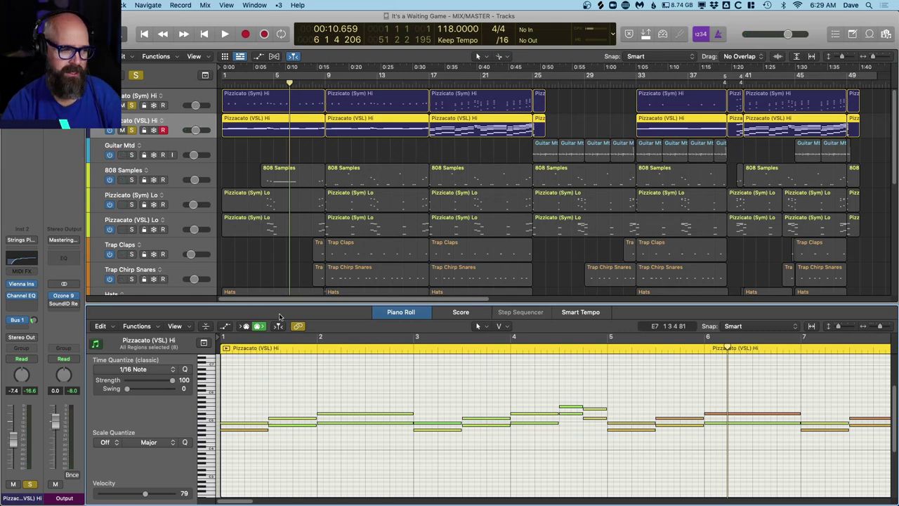
key(e)
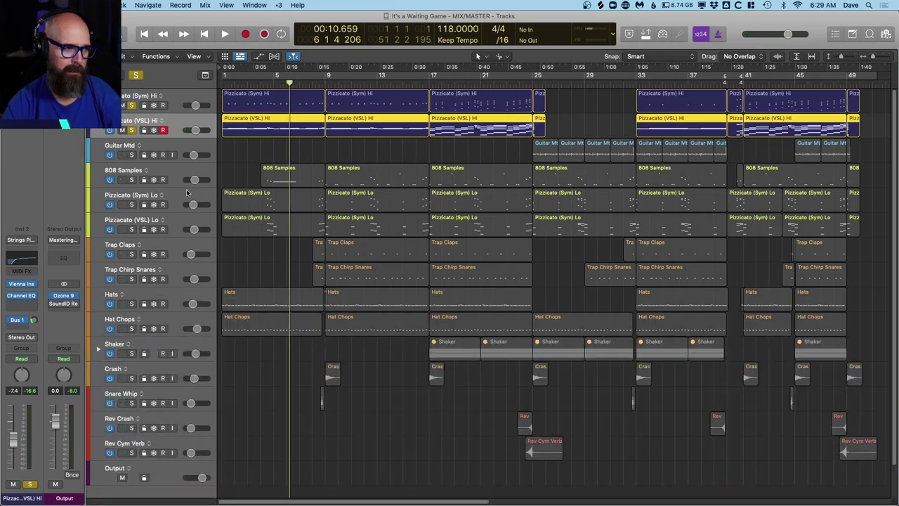
Solo the Pizzicato (Sym) Lo and Pizzacato (VSL) Lo tracks as well, and play the soloed strings from the start.
click(131, 204)
click(131, 229)
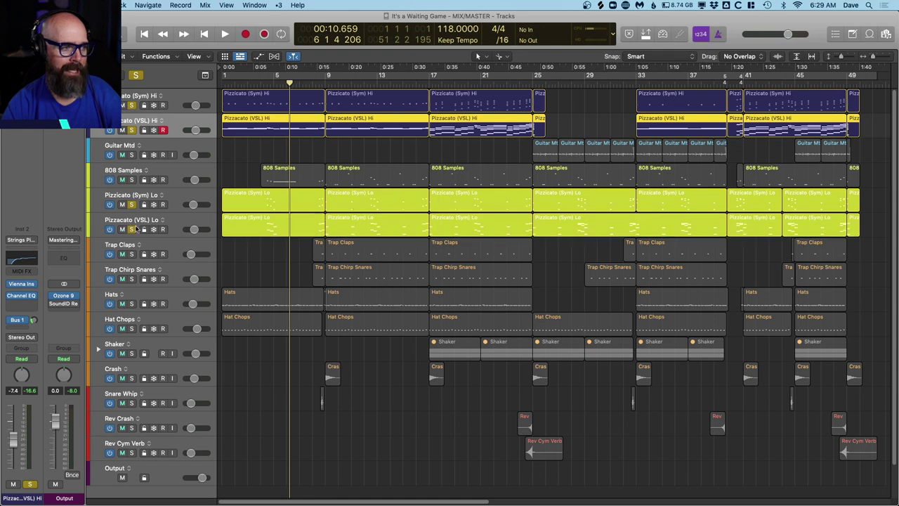
key(Return)
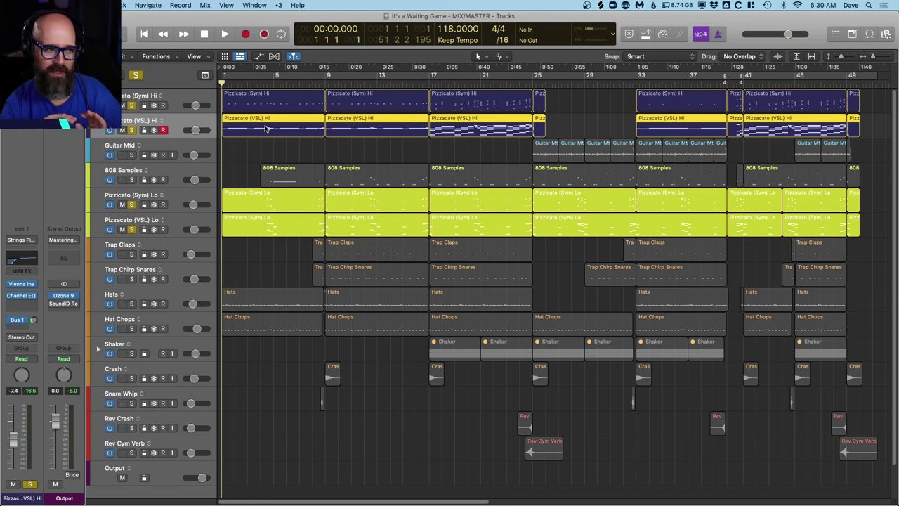
key(space)
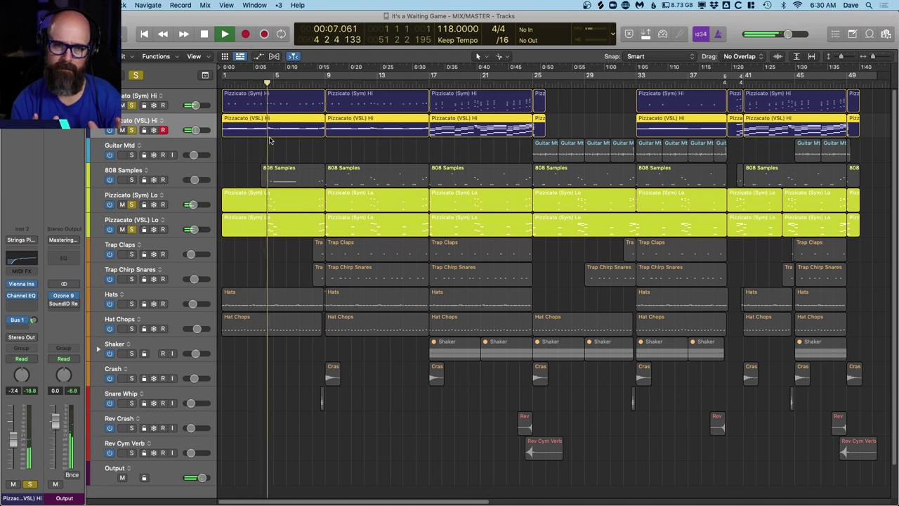
key(space)
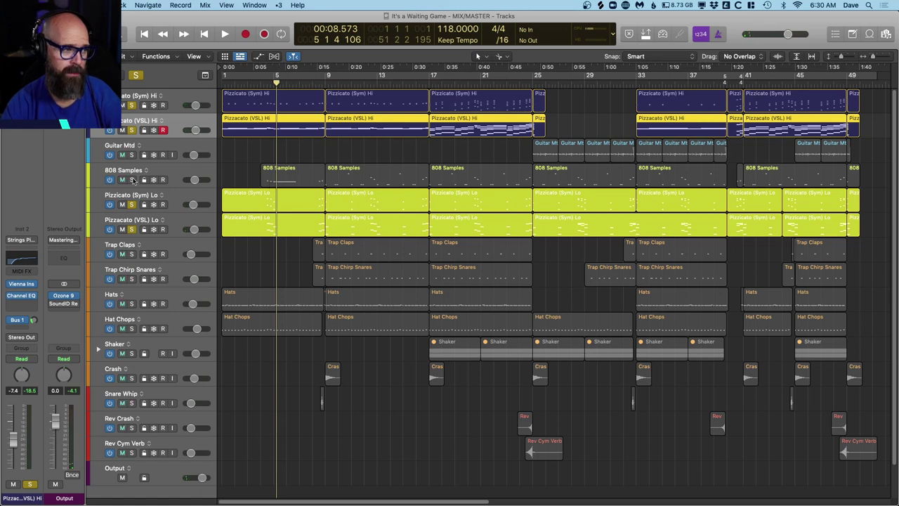
Solo the 808 Samples track and open its Alchemy instrument, with the playhead moved back to bar 4.
click(131, 180)
click(180, 170)
key(comma)
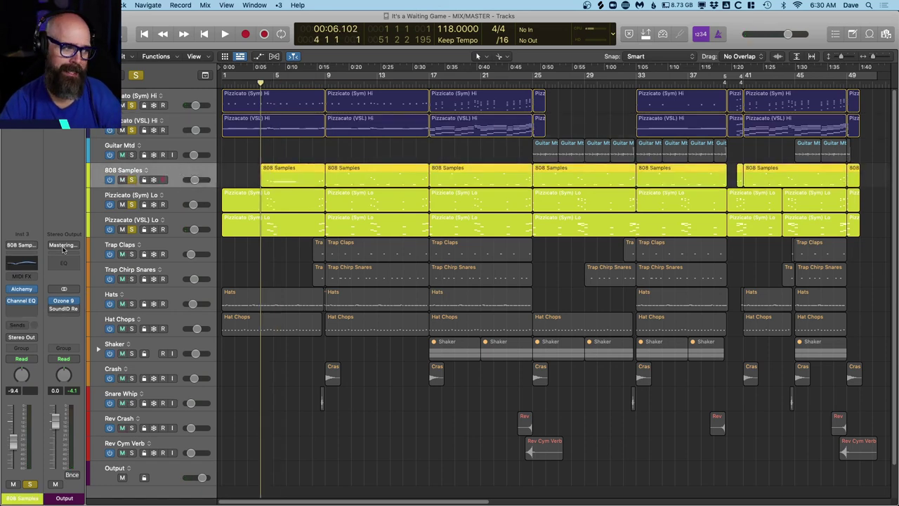
click(22, 290)
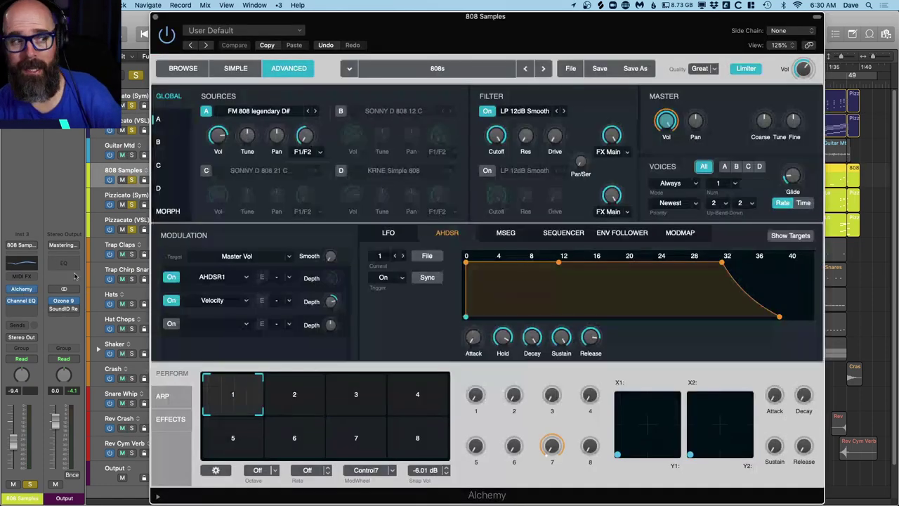
drag(526, 28, 511, 21)
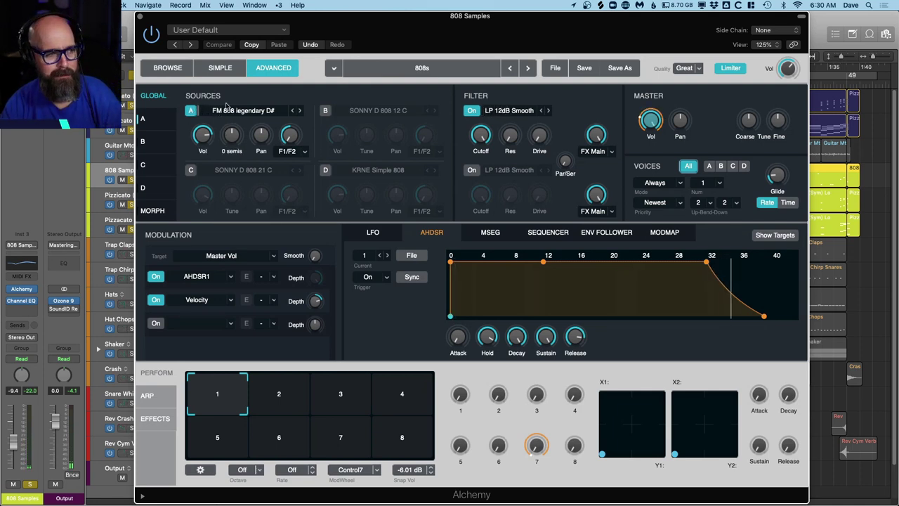
Audition Alchemy's sources C, B and D one at a time in place of source A, re-enable source A, and close the instrument.
click(191, 111)
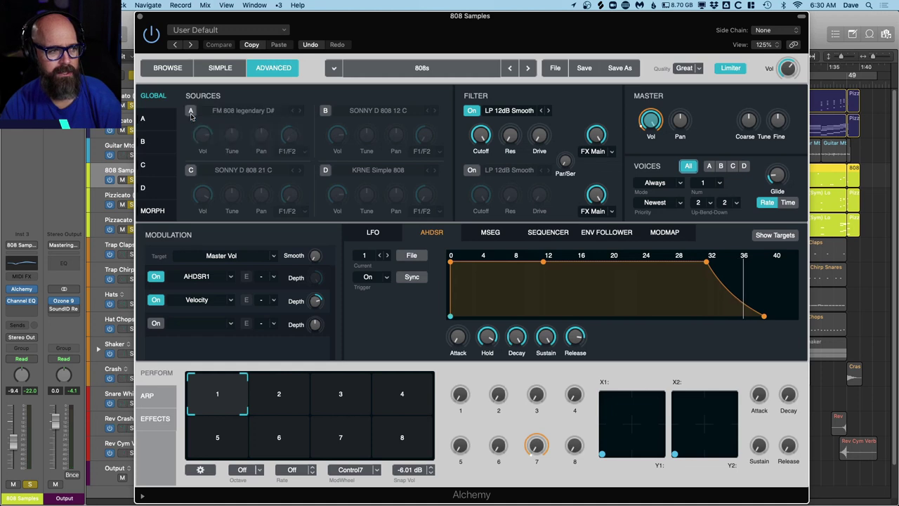
click(191, 170)
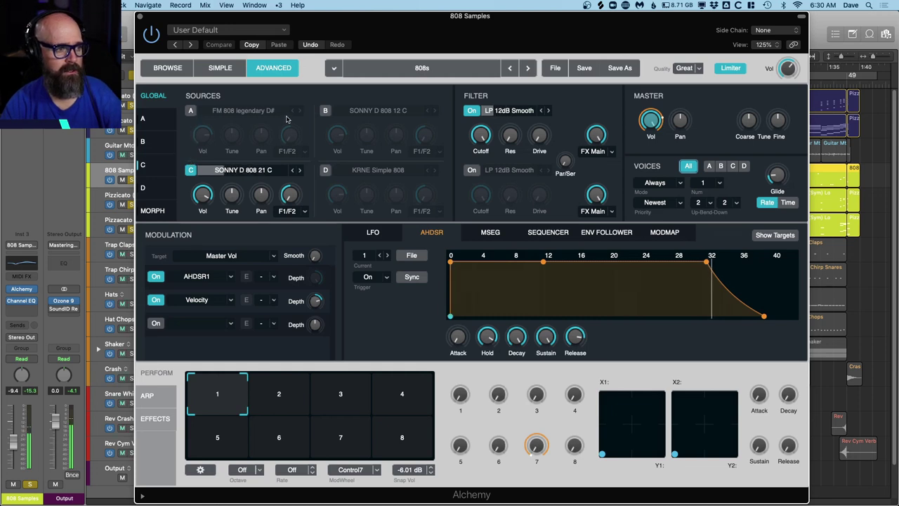
click(327, 110)
click(190, 170)
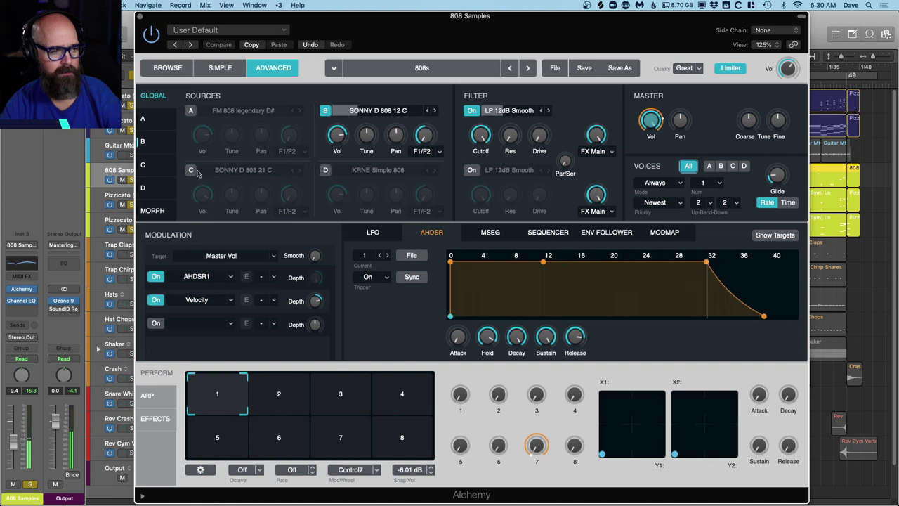
click(325, 111)
click(325, 170)
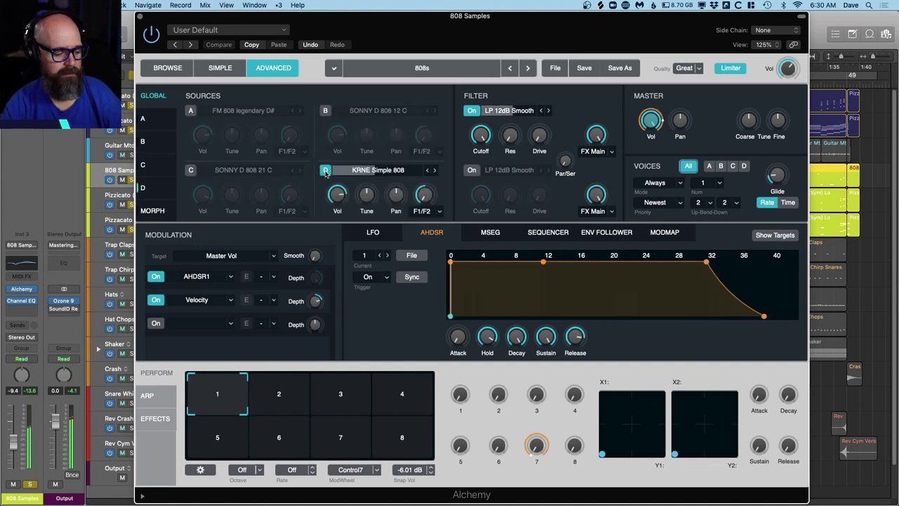
click(325, 171)
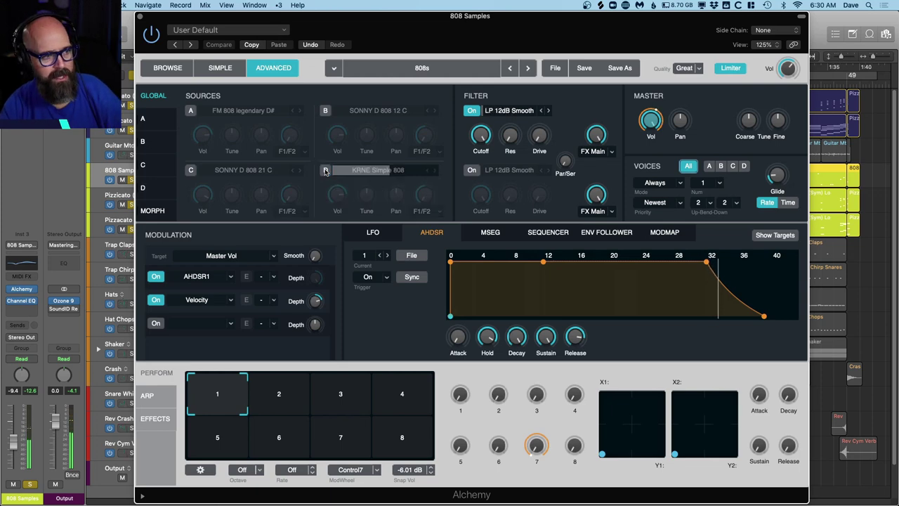
click(191, 110)
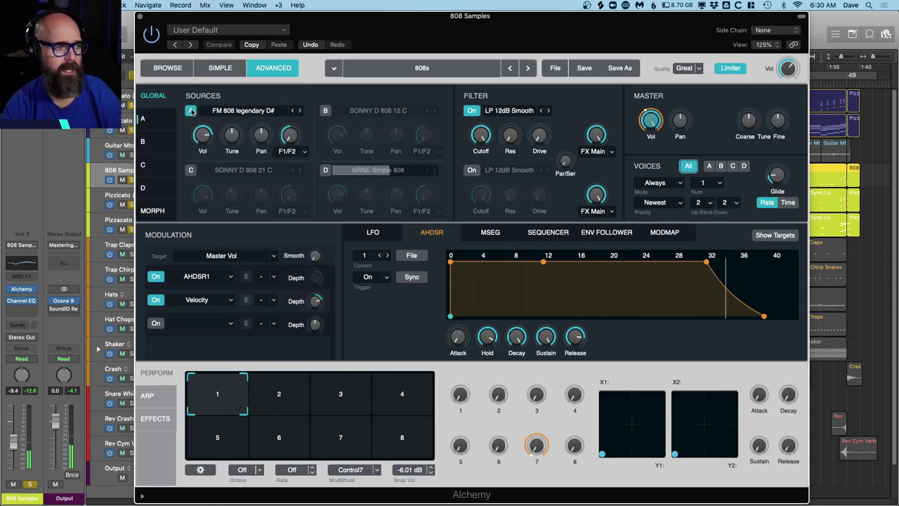
click(140, 15)
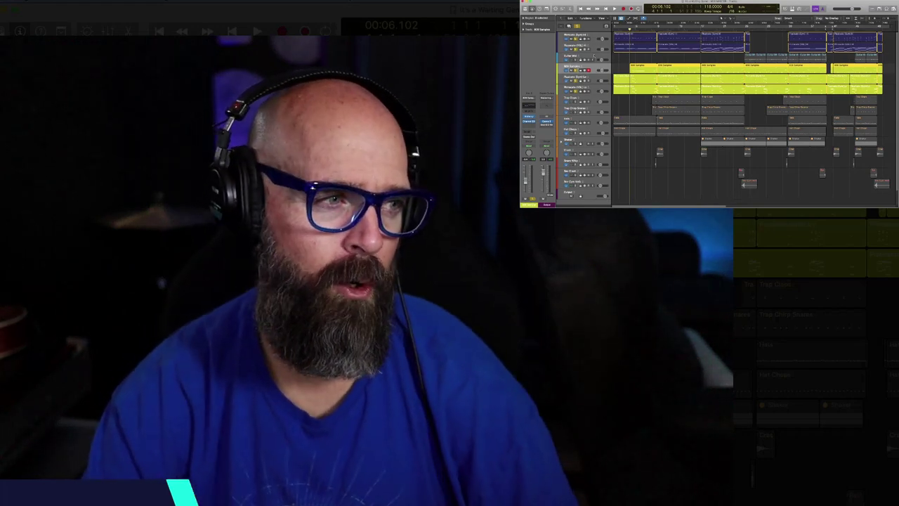
Turn off all track solos and return the playhead to the start of the project.
click(577, 26)
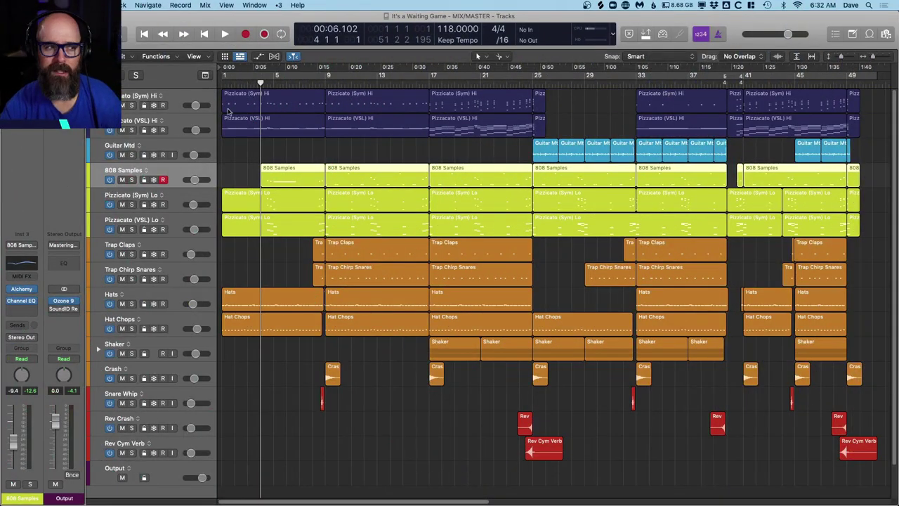
key(Return)
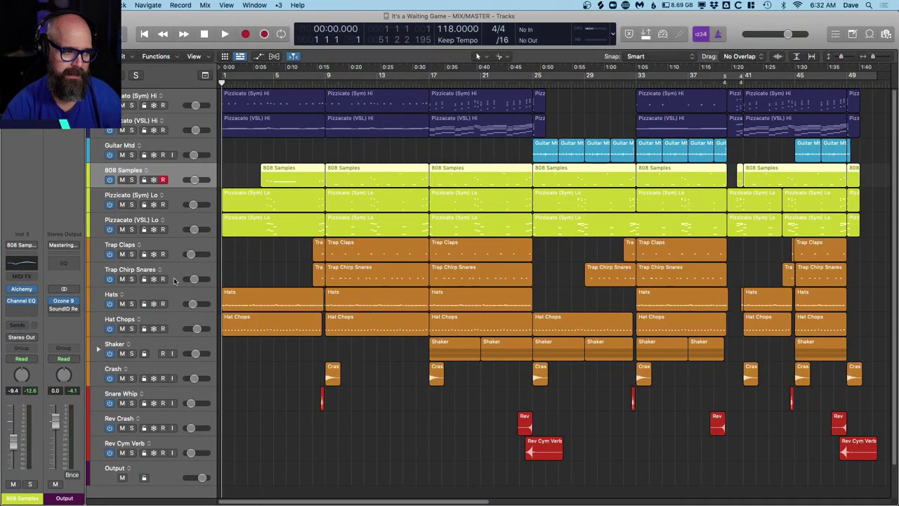
Solo the Hats track with its Serato Sample instrument open, and show its notes in the Piano Roll.
click(170, 299)
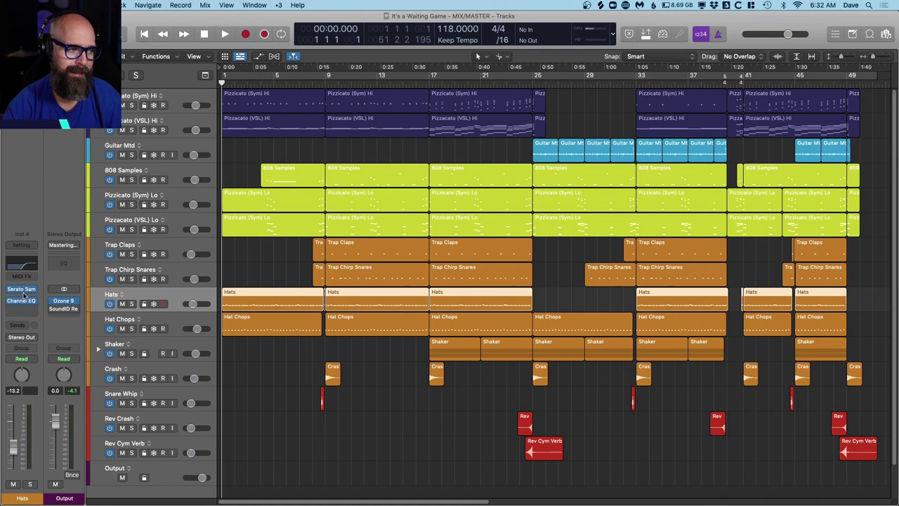
key(v)
drag(597, 107, 648, 59)
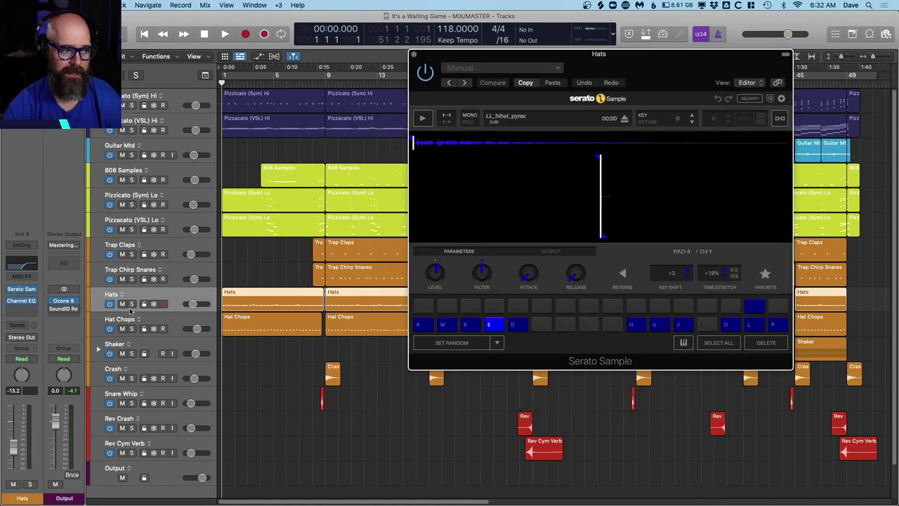
click(132, 302)
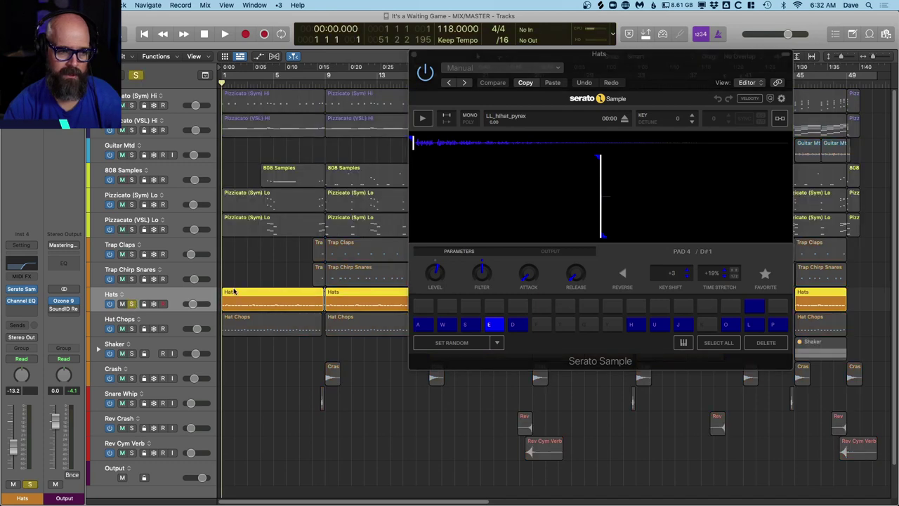
double_click(286, 306)
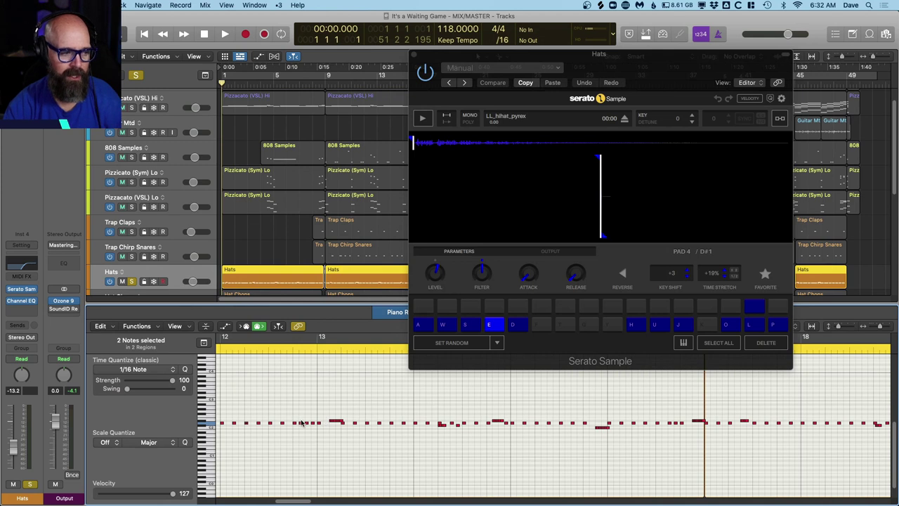
Return the playhead to the project start and audition pads 3, 4 and 2 in the Hats track's Serato Sample.
key(Return)
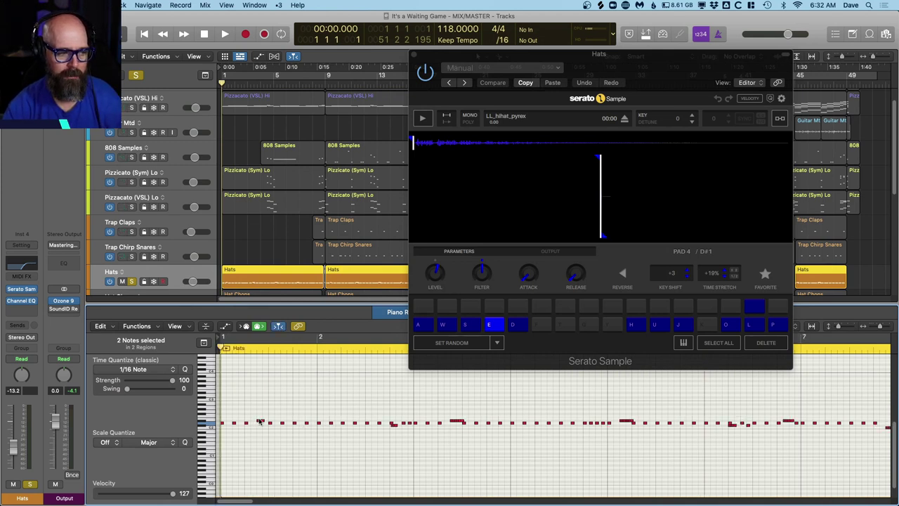
click(469, 325)
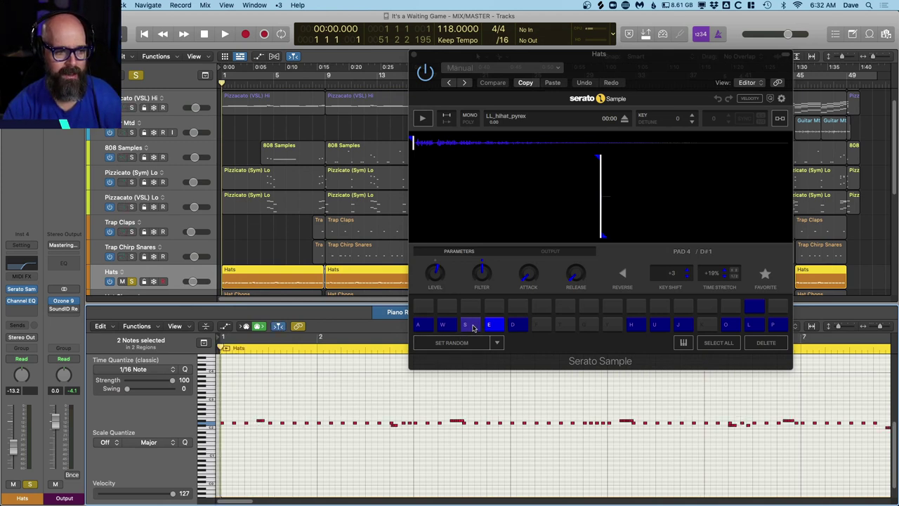
key(space)
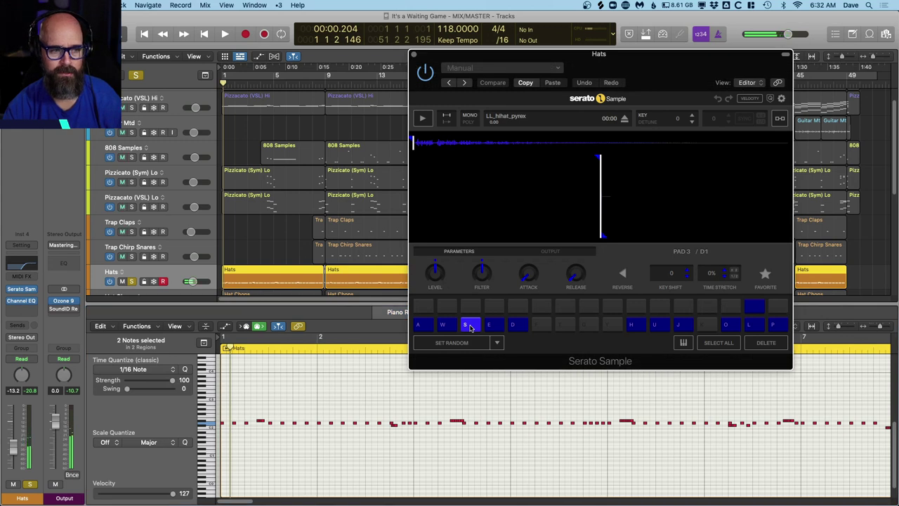
click(494, 325)
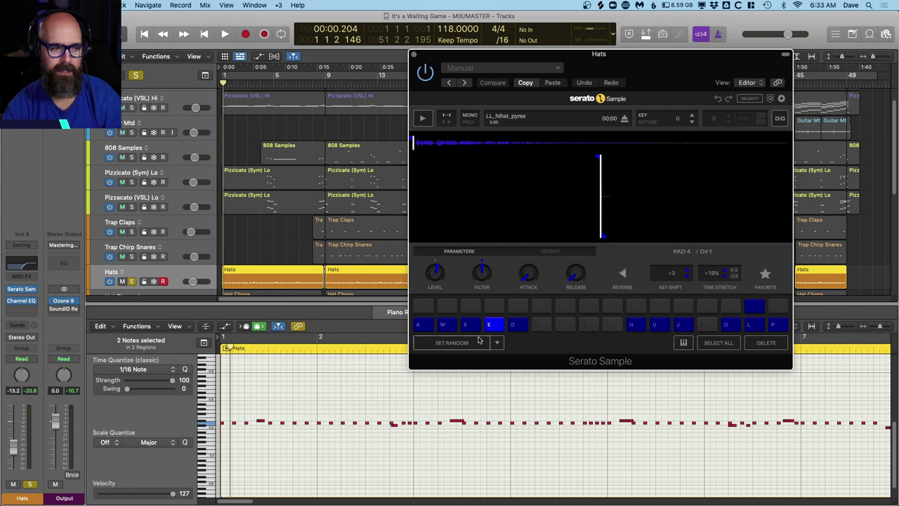
click(444, 325)
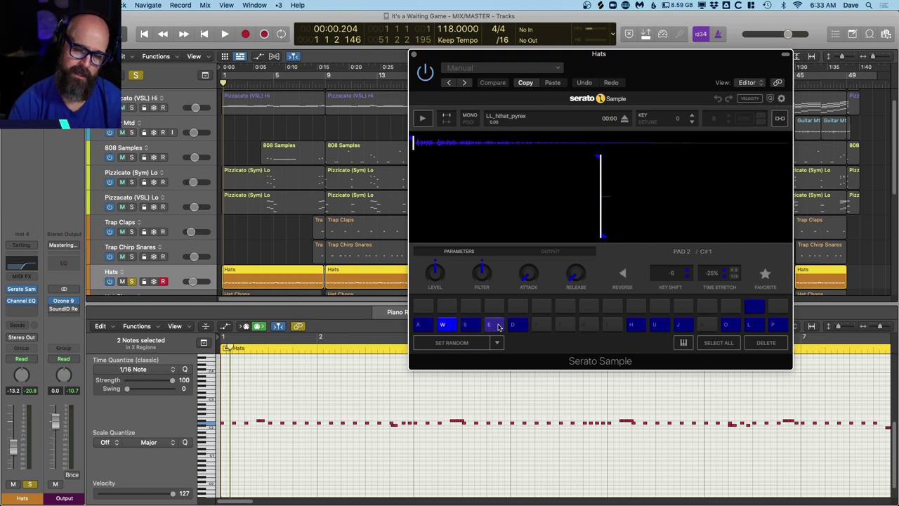
Play the soloed Hats part from the project start to bar 7, pausing once at bar 3.
key(space)
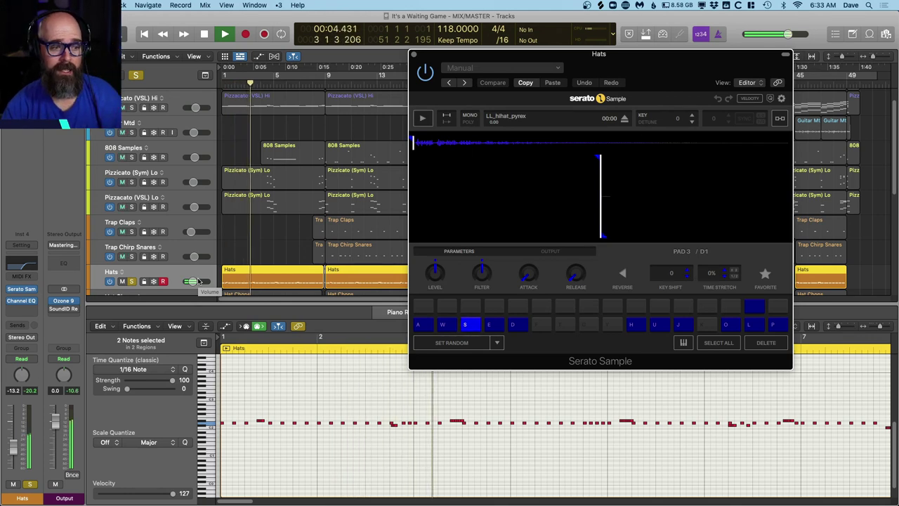
key(space)
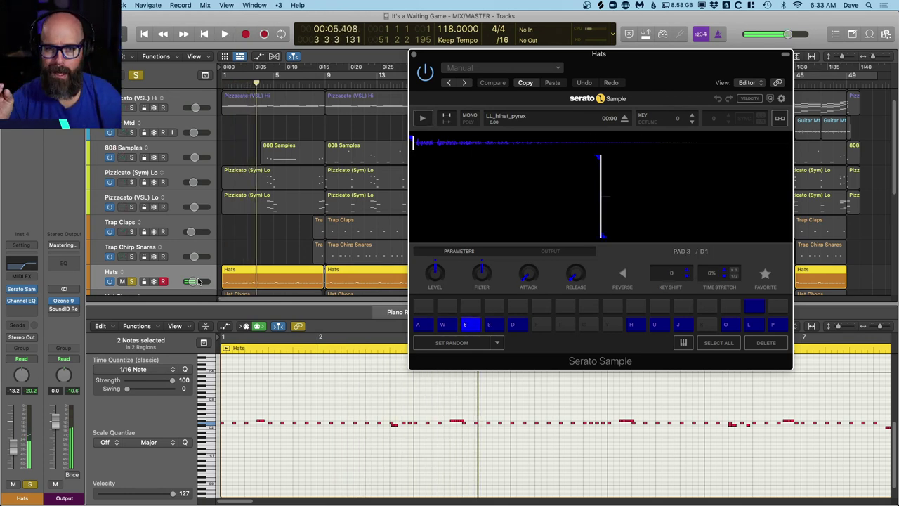
key(space)
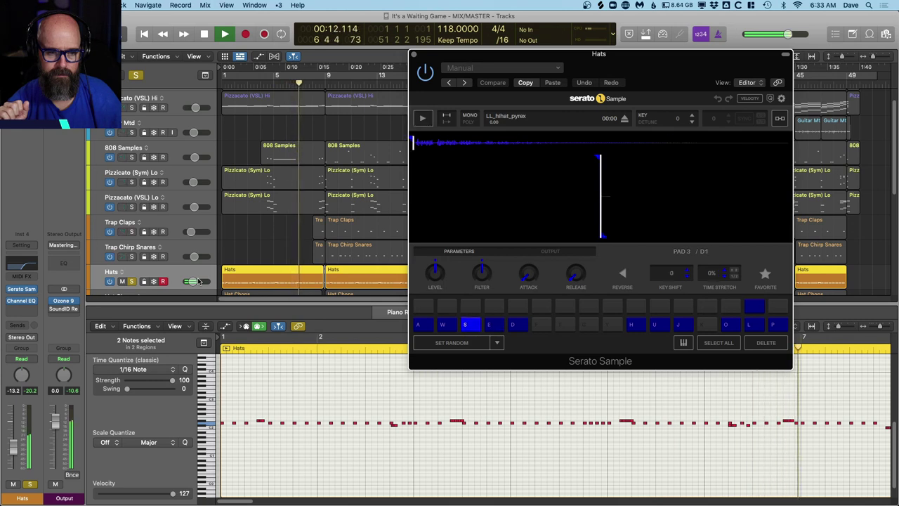
key(space)
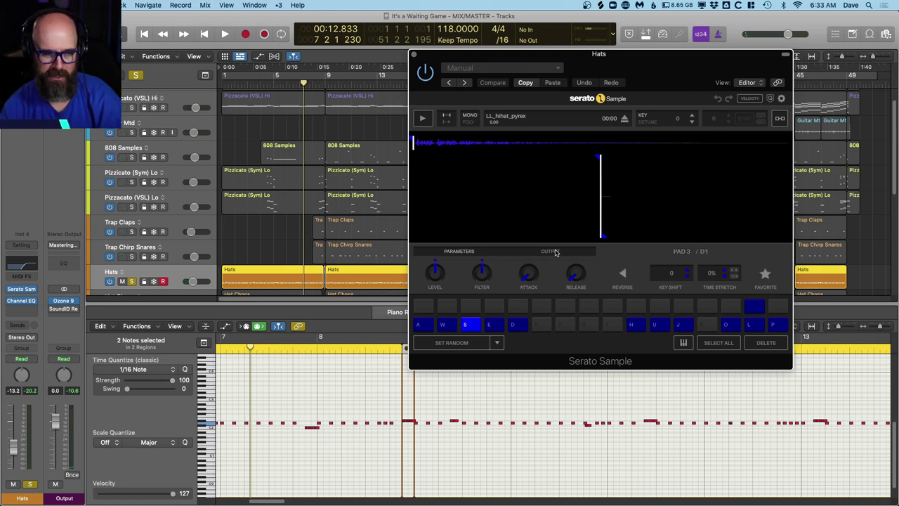
Check Serato Sample's output settings, return to its parameters, and audition pads 4 and 2.
click(551, 251)
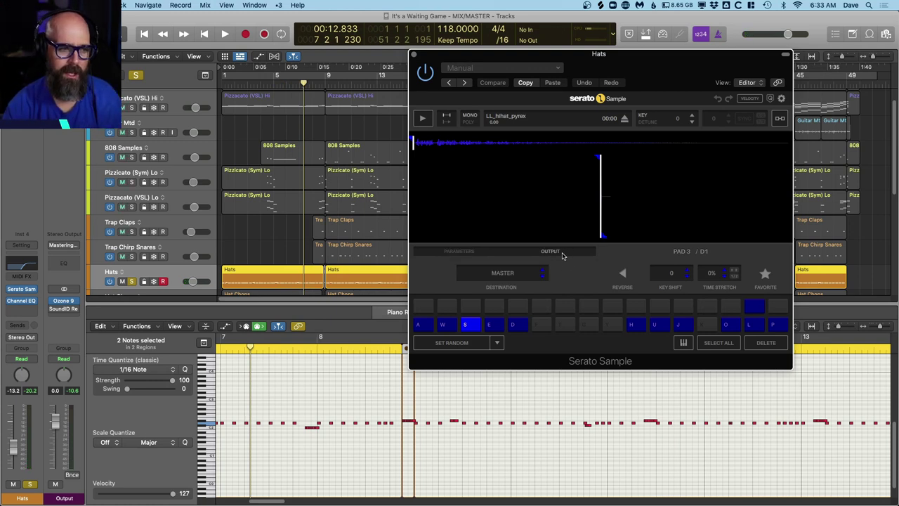
click(459, 251)
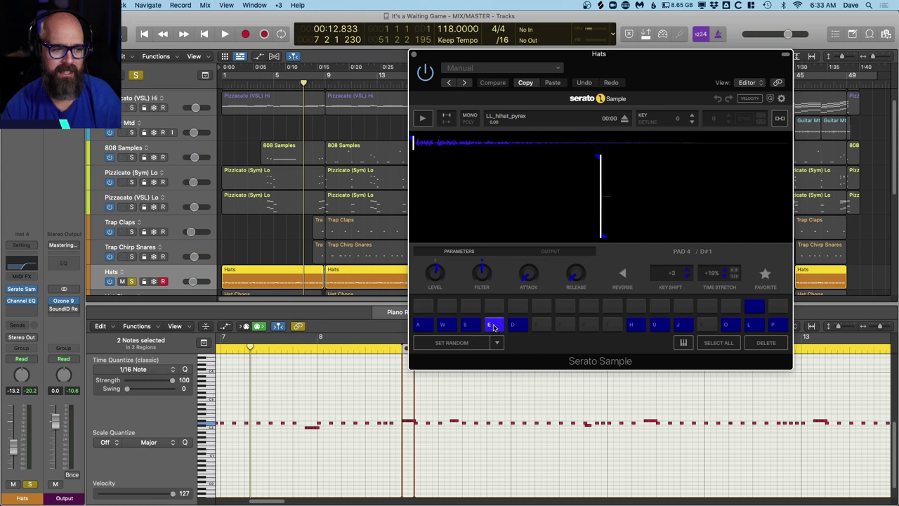
key(w)
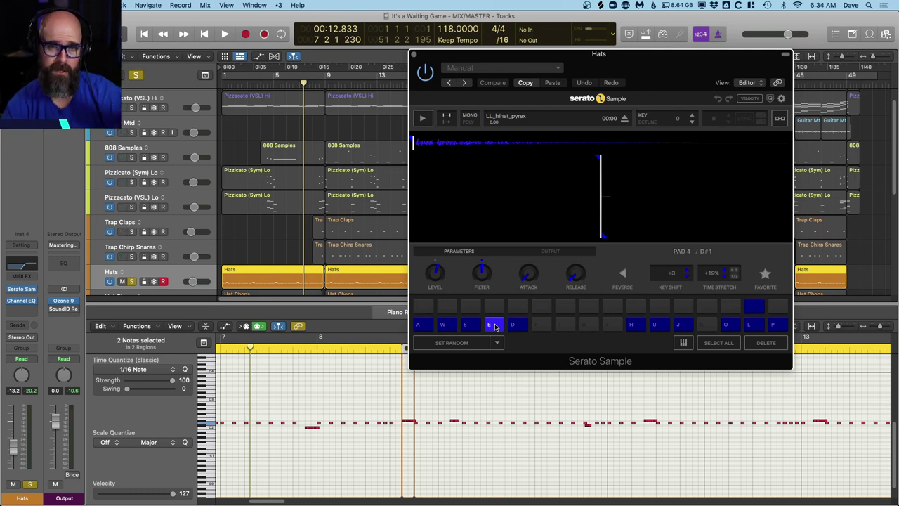
click(455, 326)
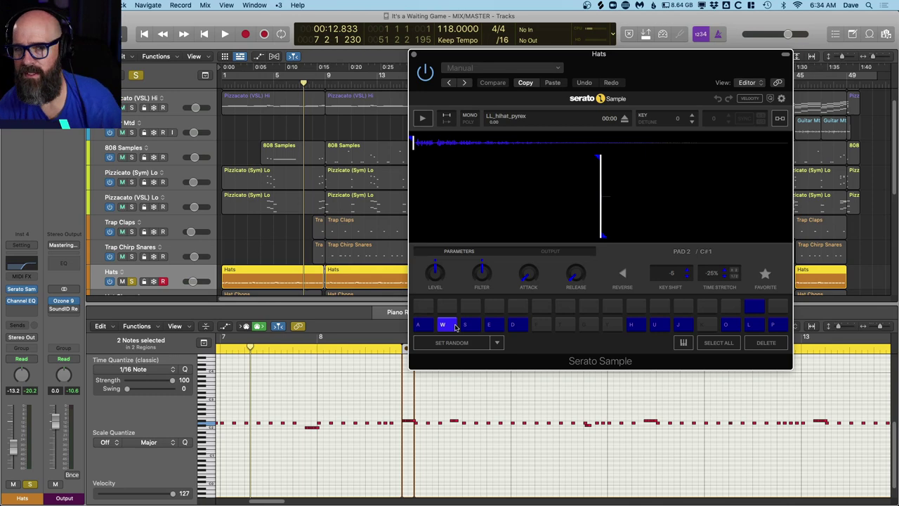
Play the Hats part from bar 7 to bar 9, hiding the Serato Sample window and closing the Piano Roll.
key(space)
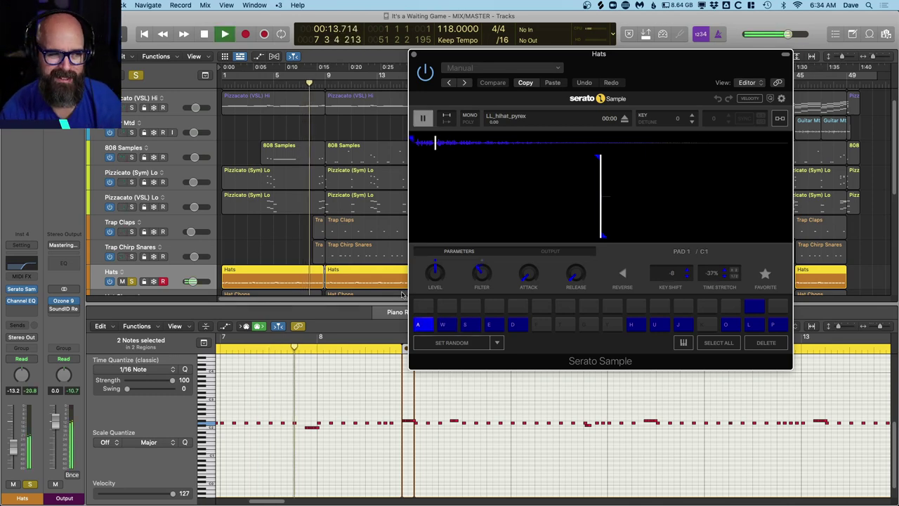
key(v)
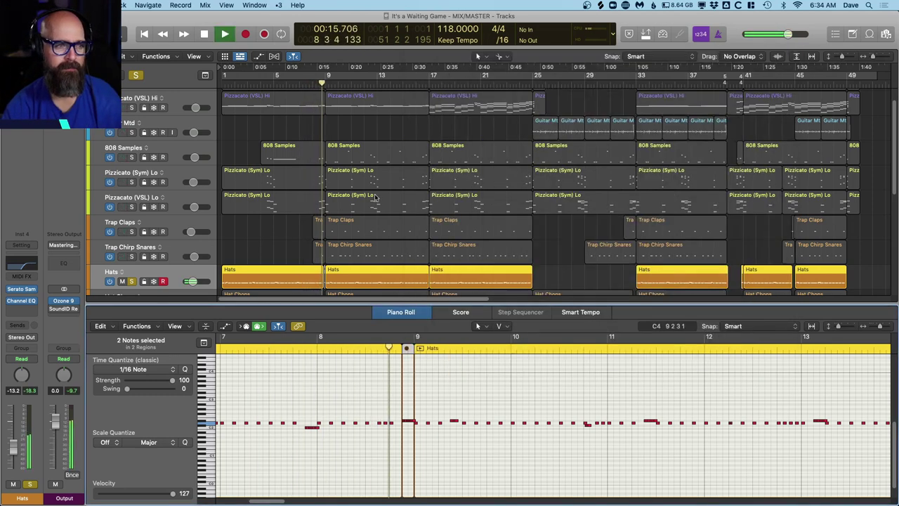
key(space)
key(p)
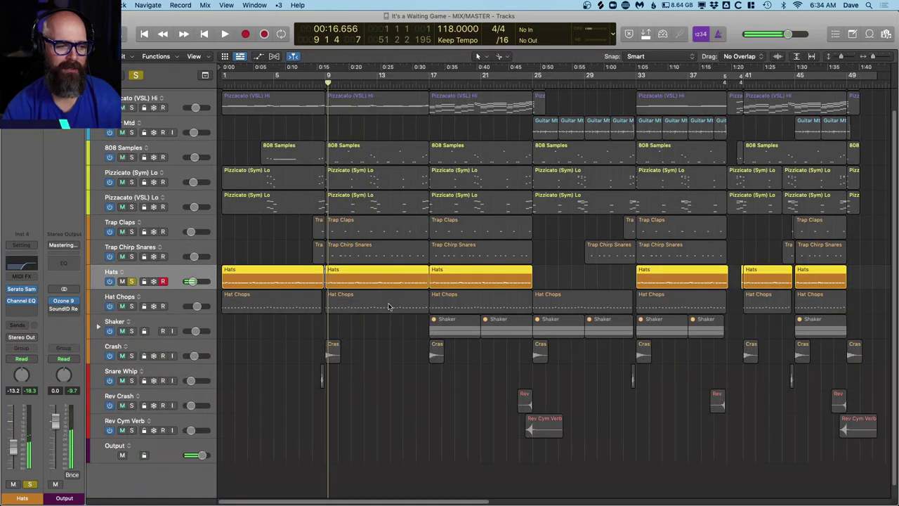
Solo only the Hat Chops track and open its Serato Sample instrument, with the playhead back at the project start.
alt+click(132, 305)
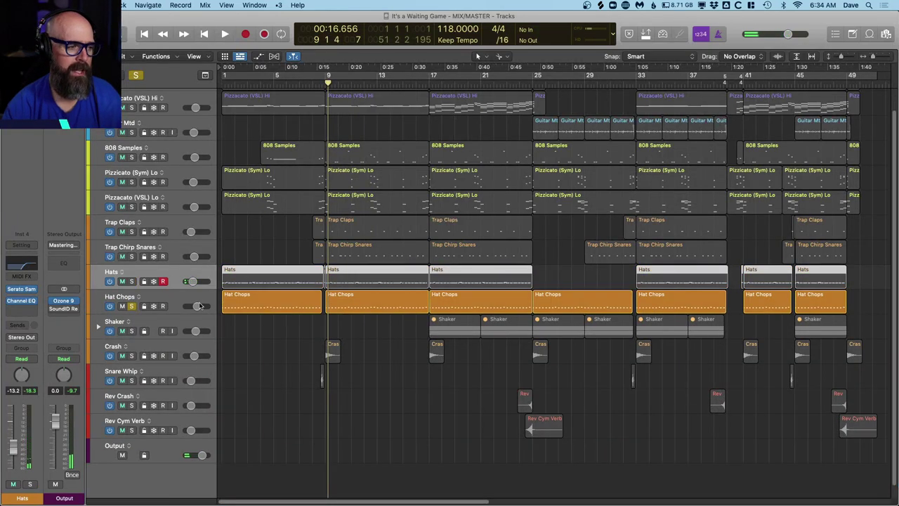
click(180, 299)
key(Return)
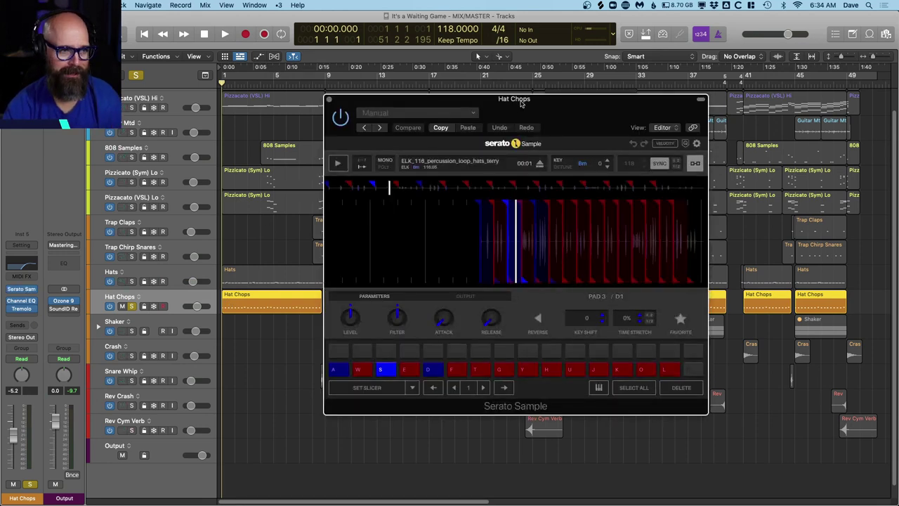
drag(521, 103, 524, 94)
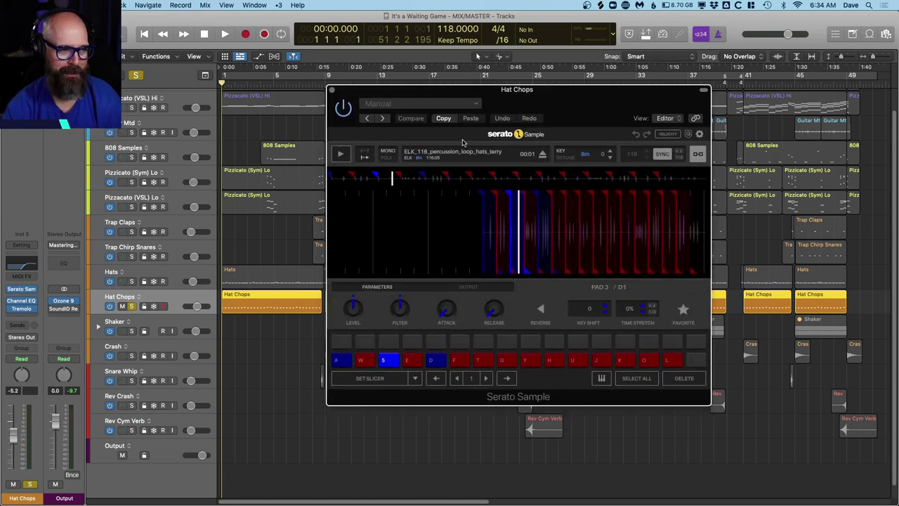
Play the ELK_116_percussion_loop_hats_terry source loop in Serato Sample, start the track briefly, and close the instrument.
click(341, 155)
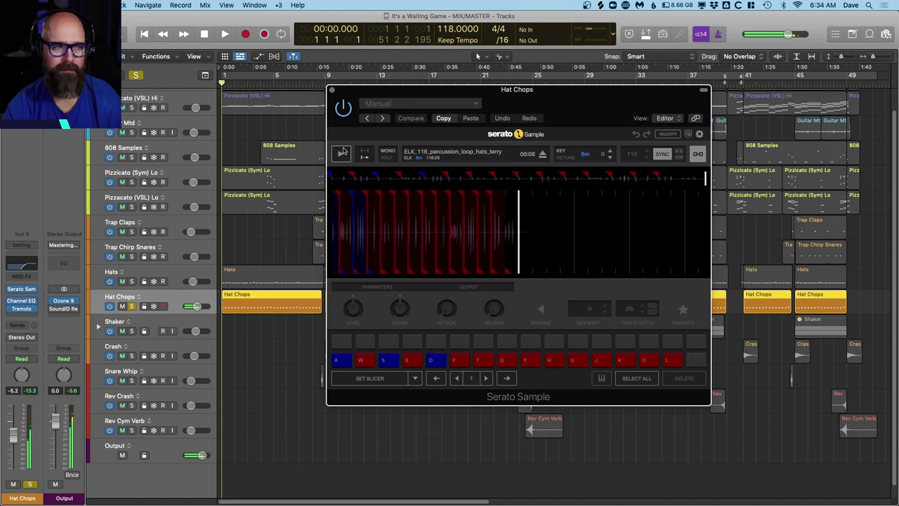
key(space)
key(space)
click(332, 91)
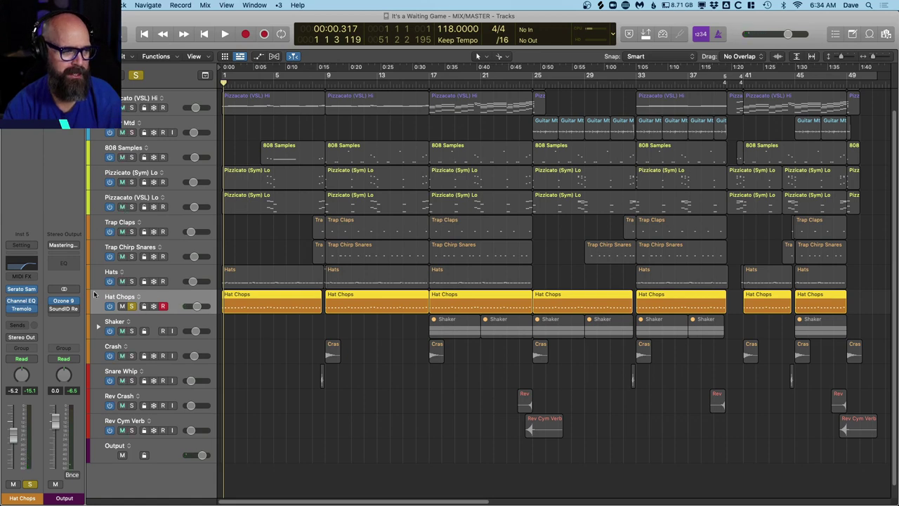
Reopen the Hat Chops sampler to compare its source loop with the chopped part played up to bar 4, and close it.
click(35, 289)
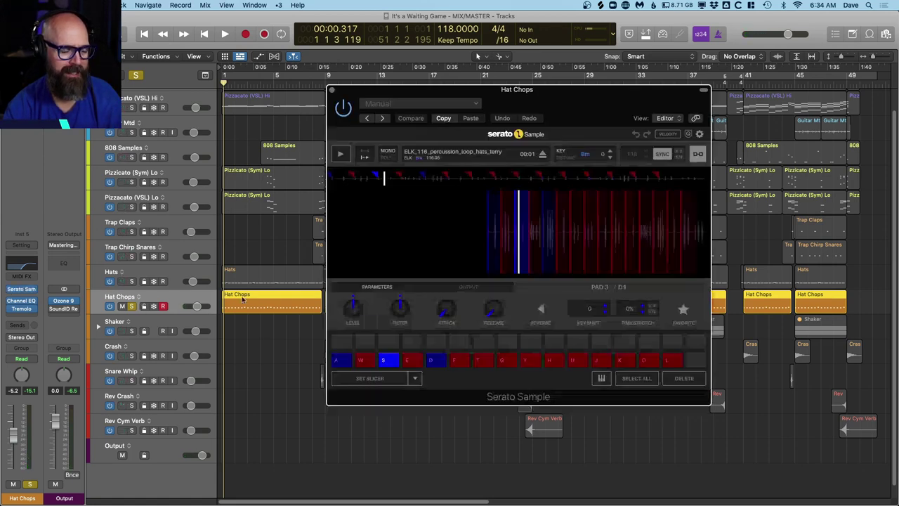
click(341, 154)
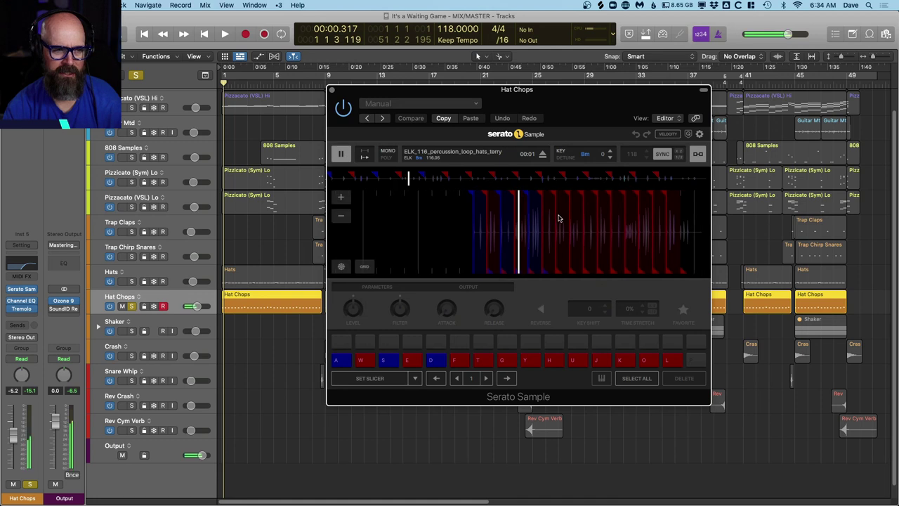
key(space)
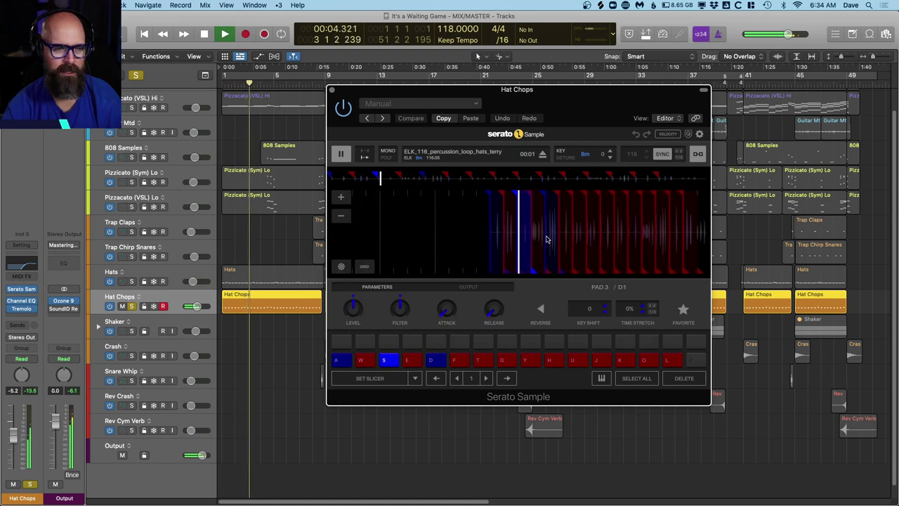
click(333, 92)
key(space)
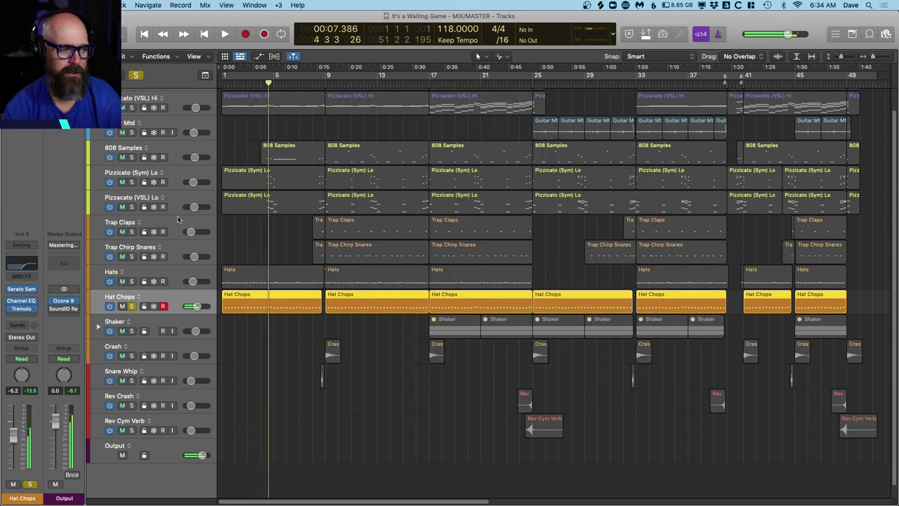
Play Hat Chops with its Tremolo effect open, add the Hats track to the solo, and close the effect window.
click(22, 310)
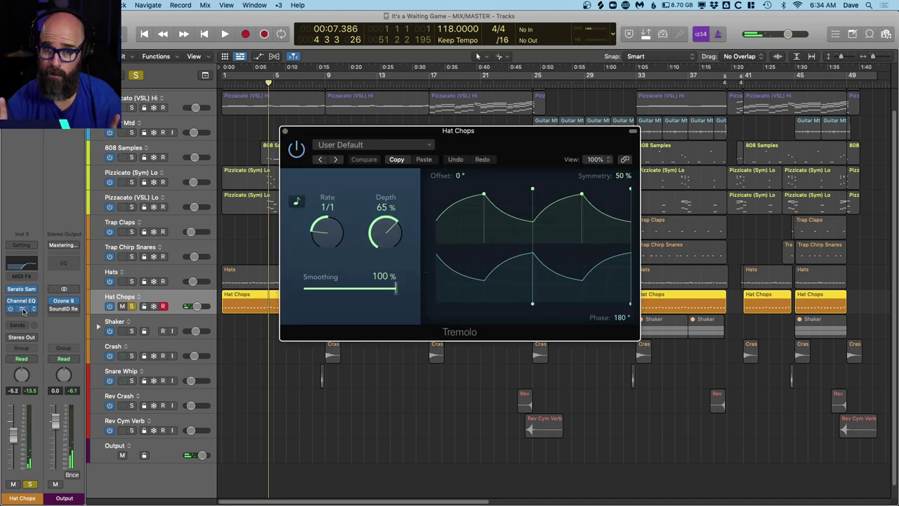
drag(495, 138, 567, 97)
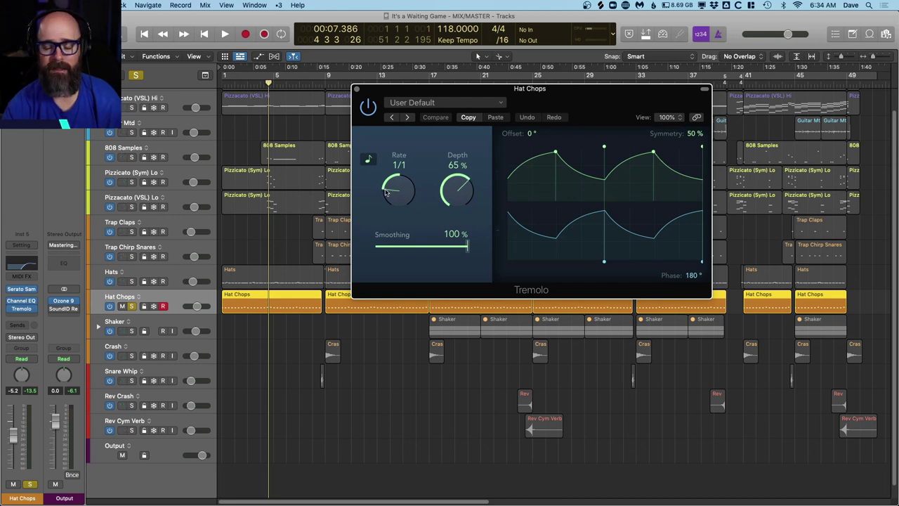
key(space)
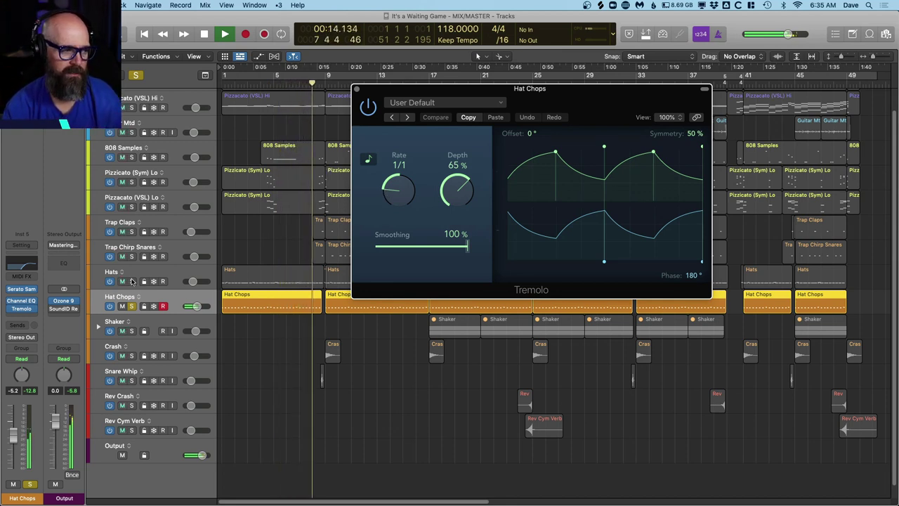
click(169, 283)
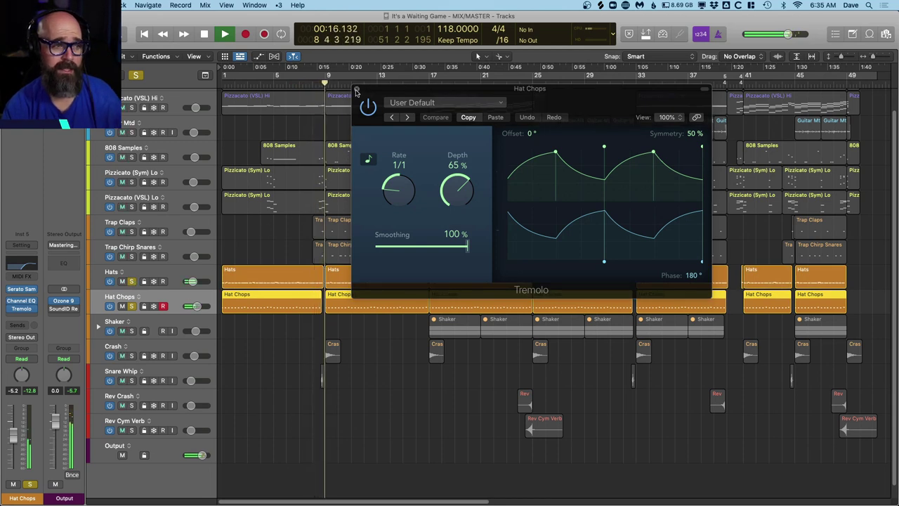
click(357, 89)
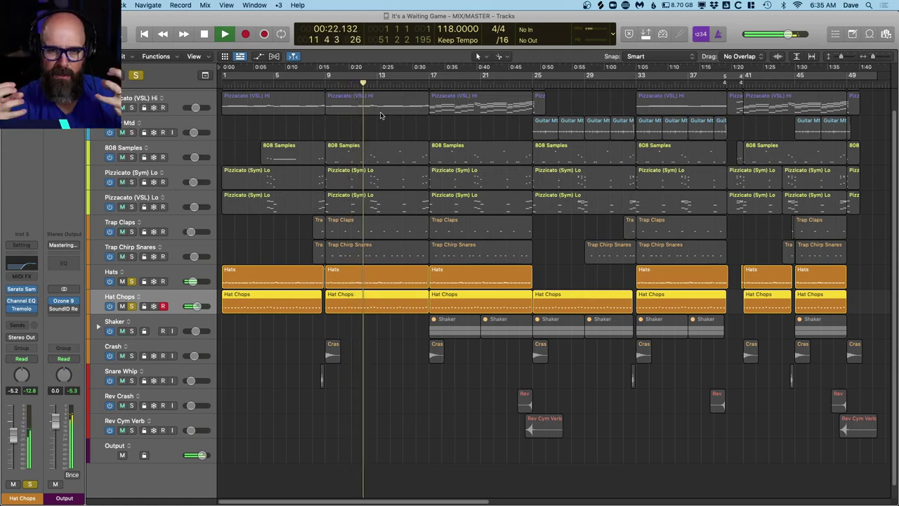
Turn off all track solos during playback and listen to the full mix up to bar 14.
key(s)
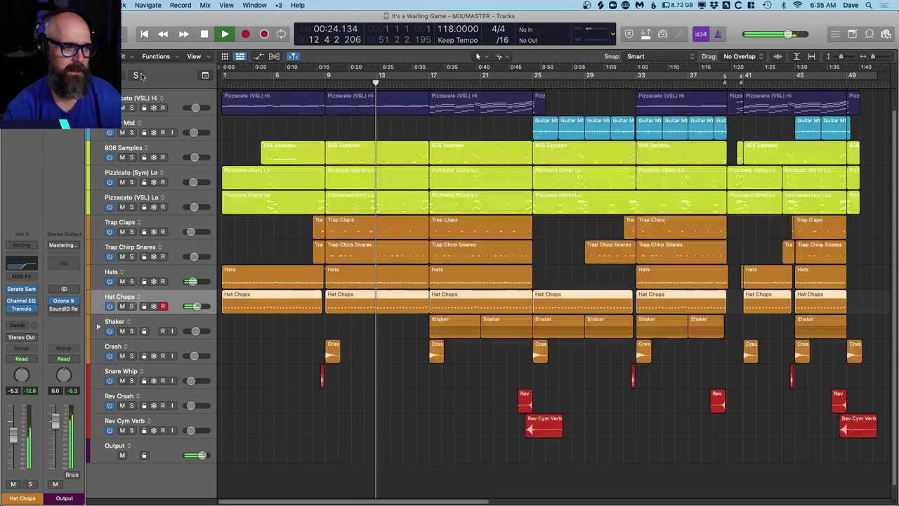
scroll(307, 181, up, 1)
click(320, 144)
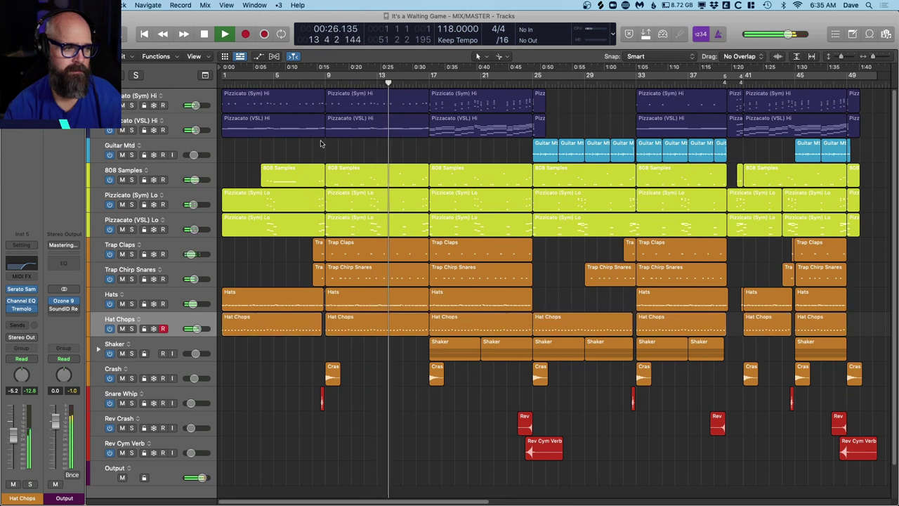
Select the Trap Claps track and open its Alchemy instrument.
click(333, 248)
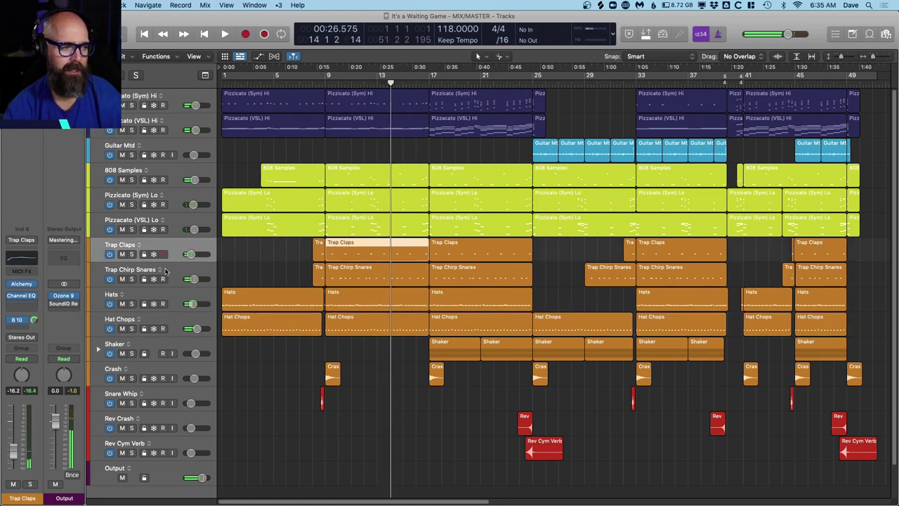
click(129, 257)
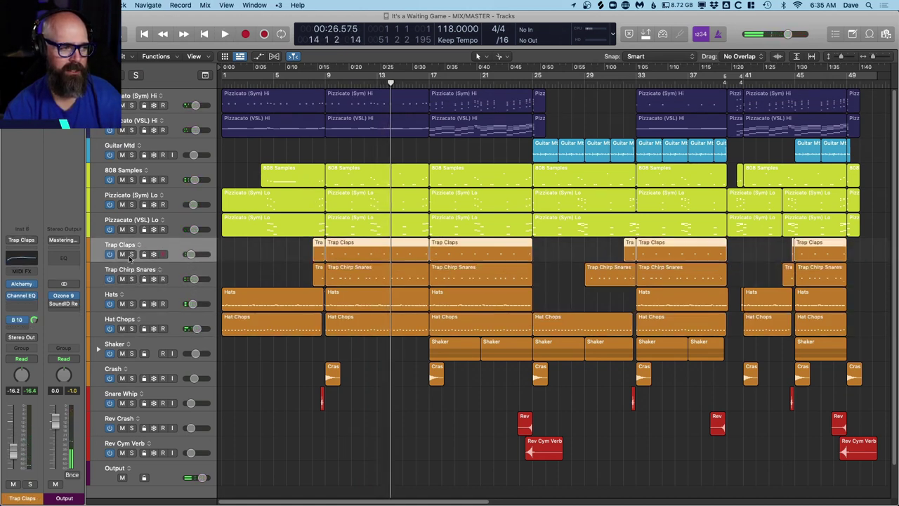
click(25, 285)
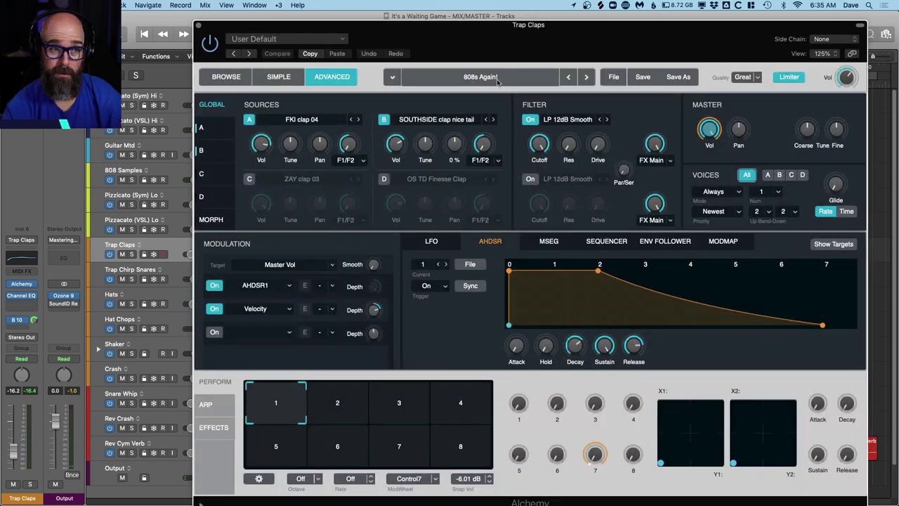
Play the soloed Trap Claps with Alchemy open, close the instrument window and switch the solo to Trap Chirp Snares.
drag(560, 35, 563, 19)
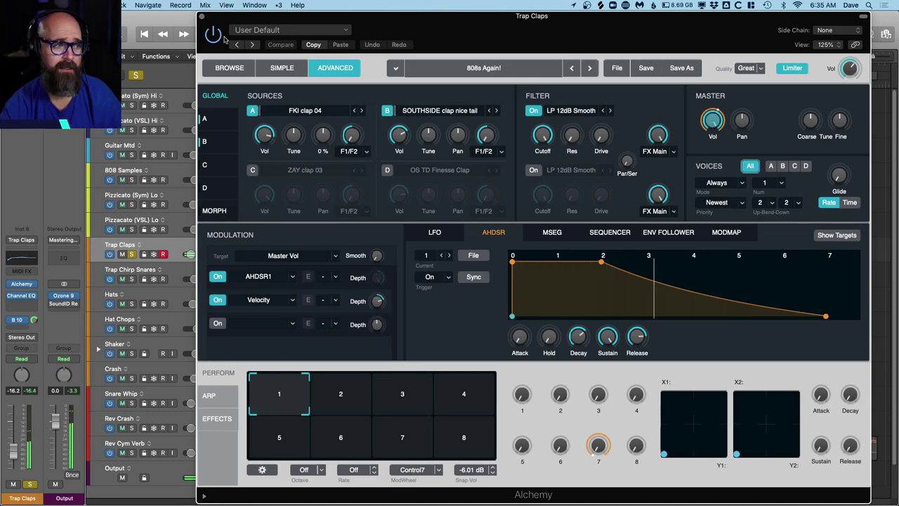
click(203, 16)
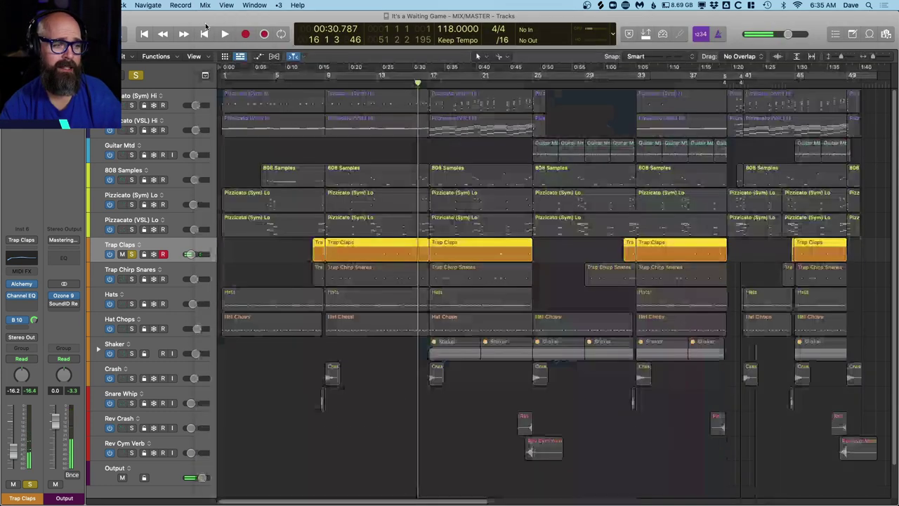
click(131, 278)
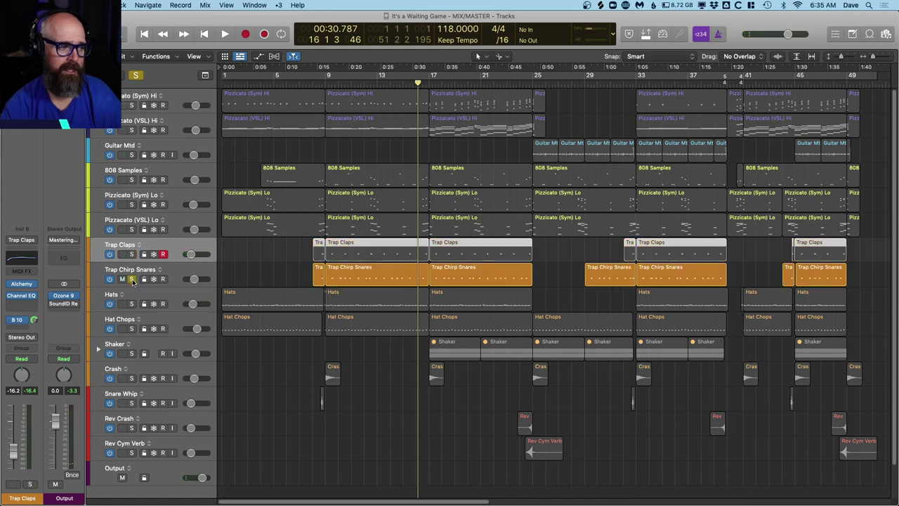
Turn off the Trap Chirp Snares solo, move the playhead back seven bars and listen to the full mix.
click(131, 279)
key(comma)
key(comma)
key(comma)
key(comma)
key(comma)
key(comma)
key(comma)
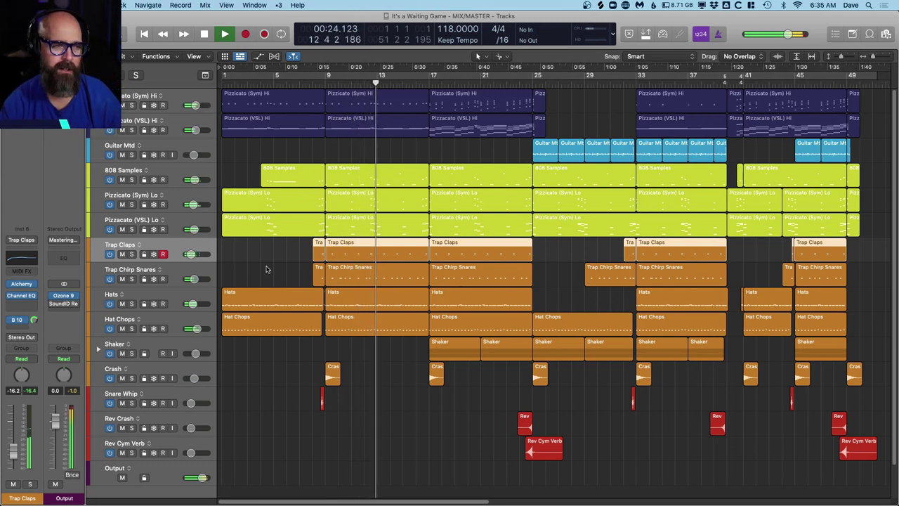
Play from bar 17 with the Shaker track stack expanded, soloing the Shaker briefly before returning to the full mix.
key(space)
click(427, 84)
key(space)
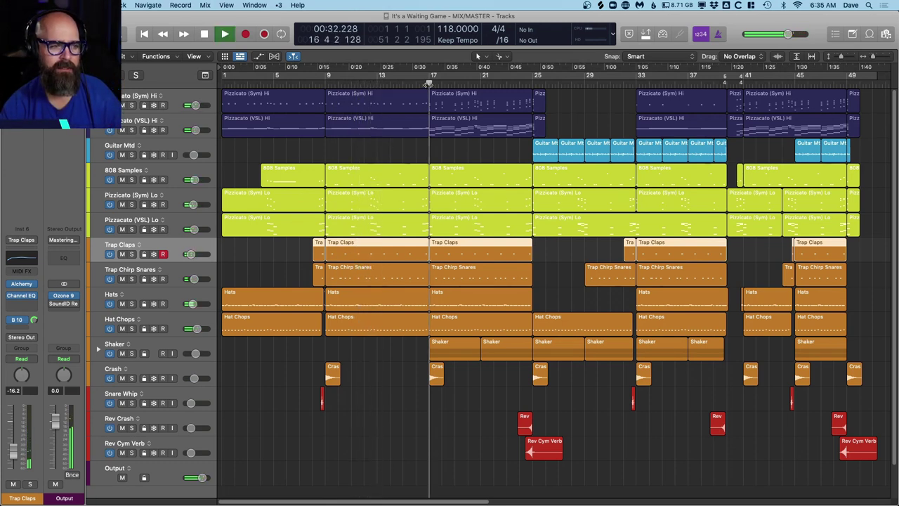
click(431, 348)
click(99, 349)
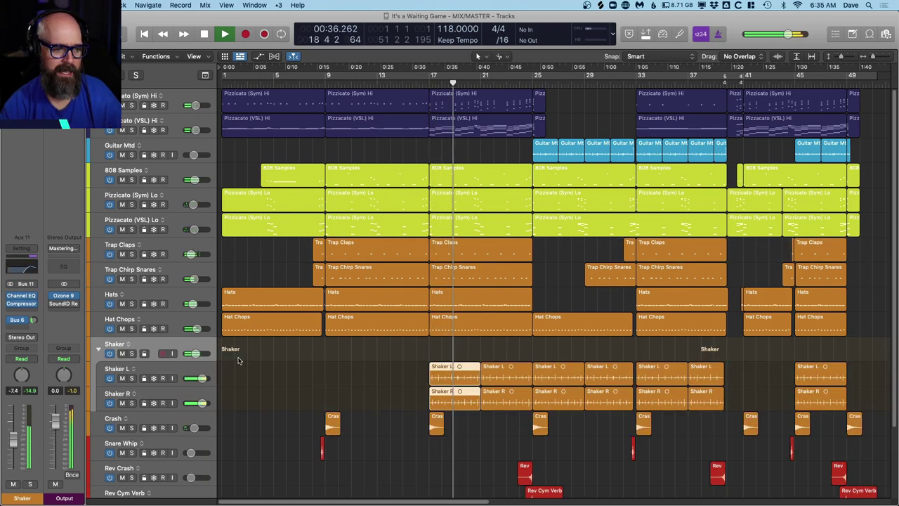
click(133, 354)
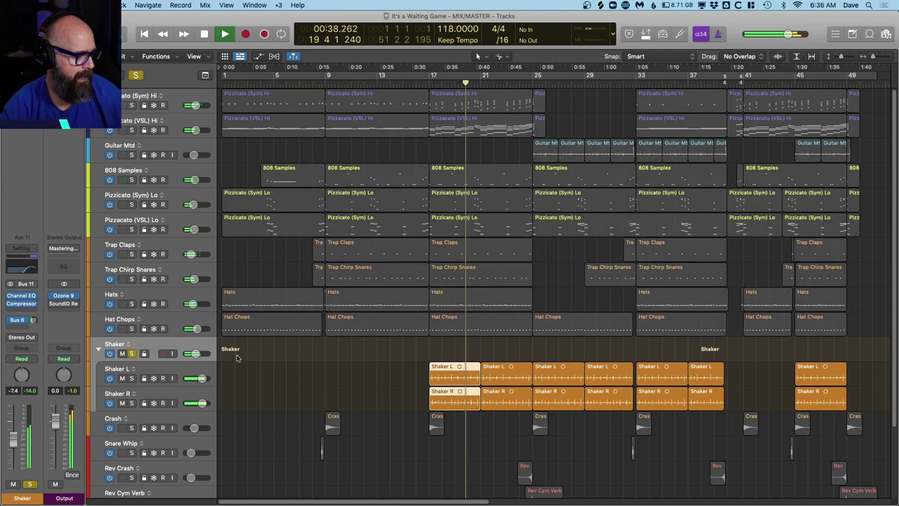
click(131, 354)
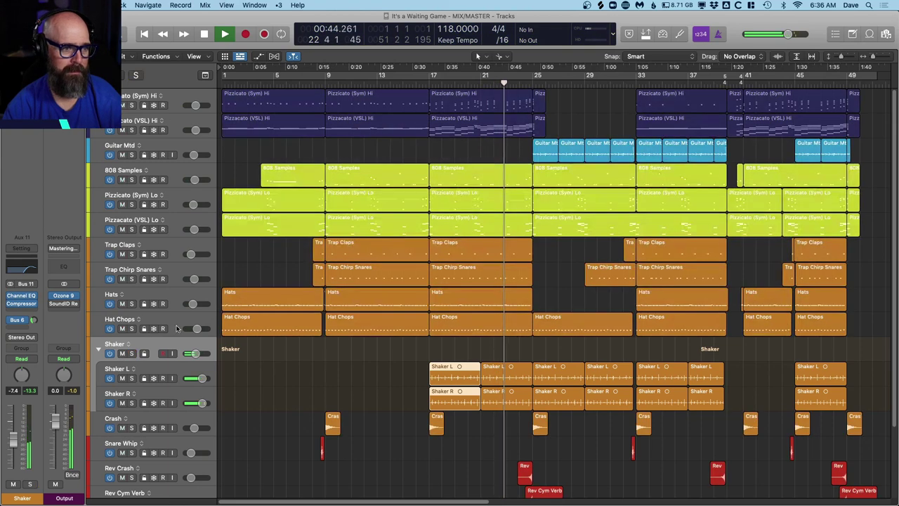
Replay the full mix from bar 17 to bar 25 and collapse the Shaker track stack.
click(430, 84)
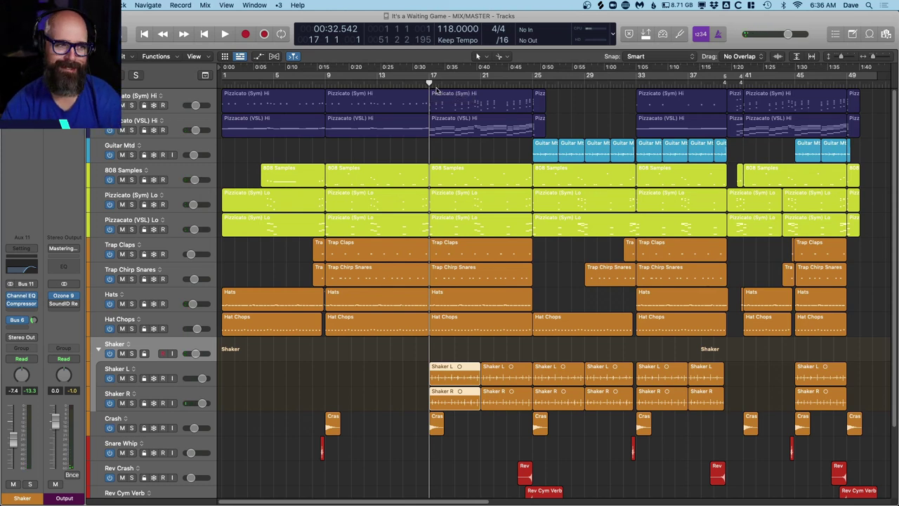
key(space)
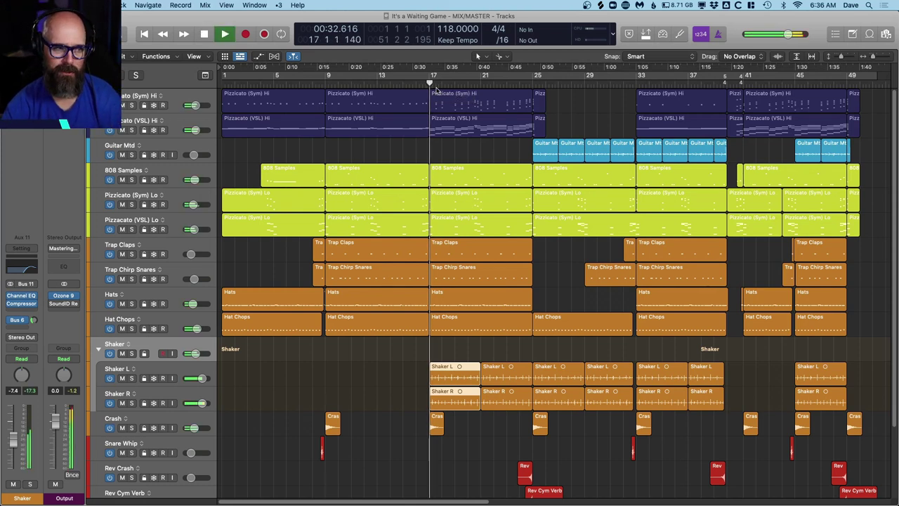
click(99, 349)
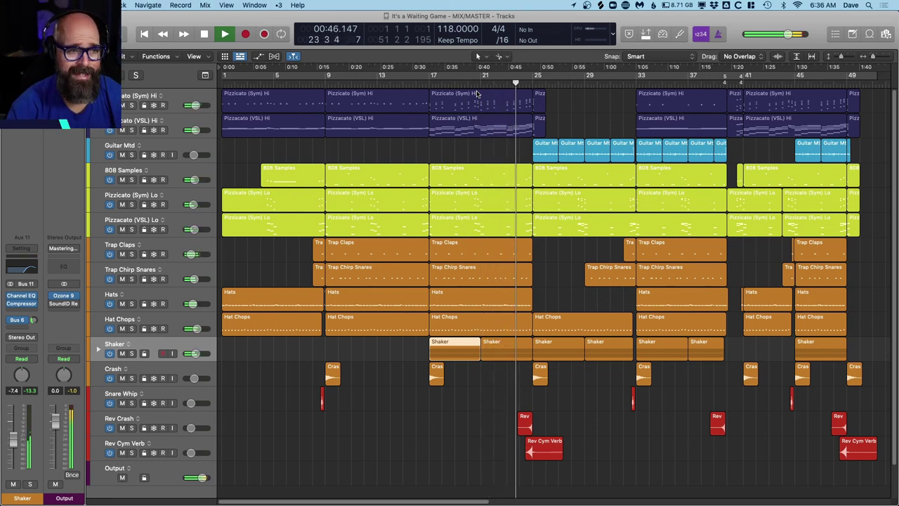
scroll(534, 121, right, 5)
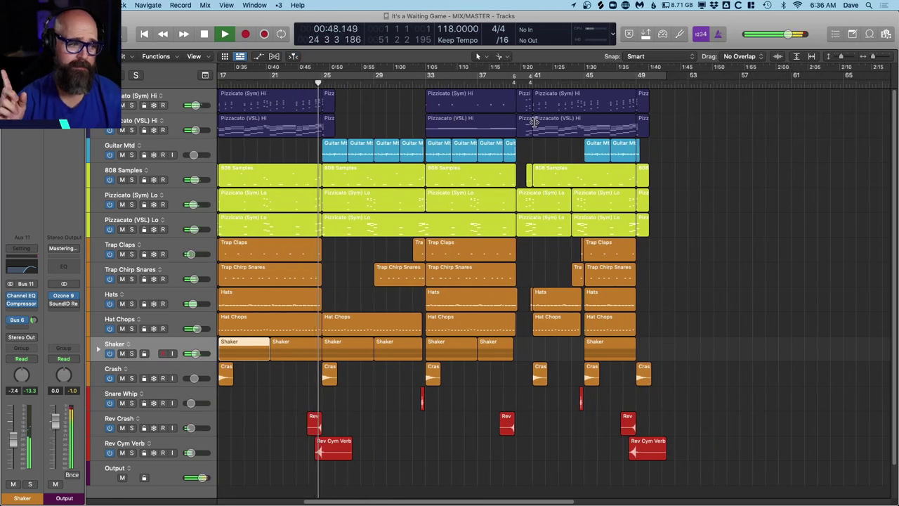
key(space)
Play the Snare Whip transition from bar 8 into bar 9, pausing at the gap just before the downbeat.
key(super+Right)
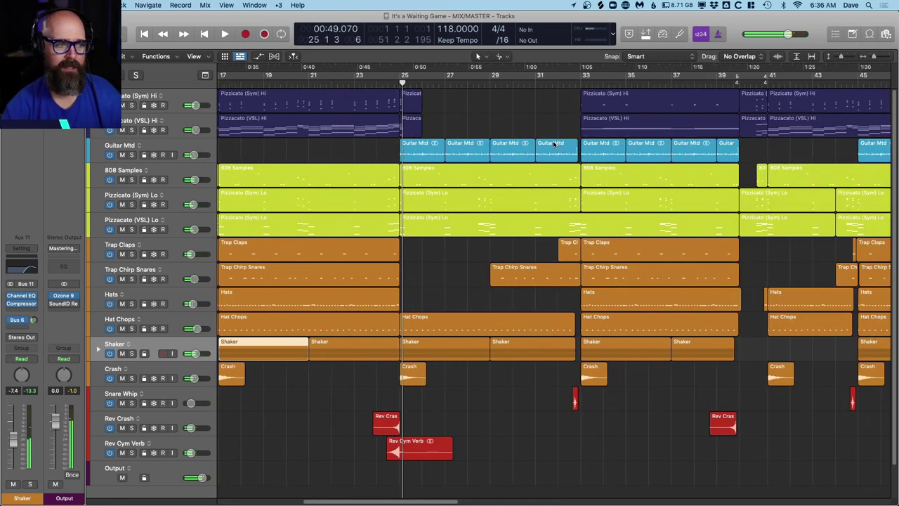
scroll(554, 142, left, 7)
click(387, 83)
key(space)
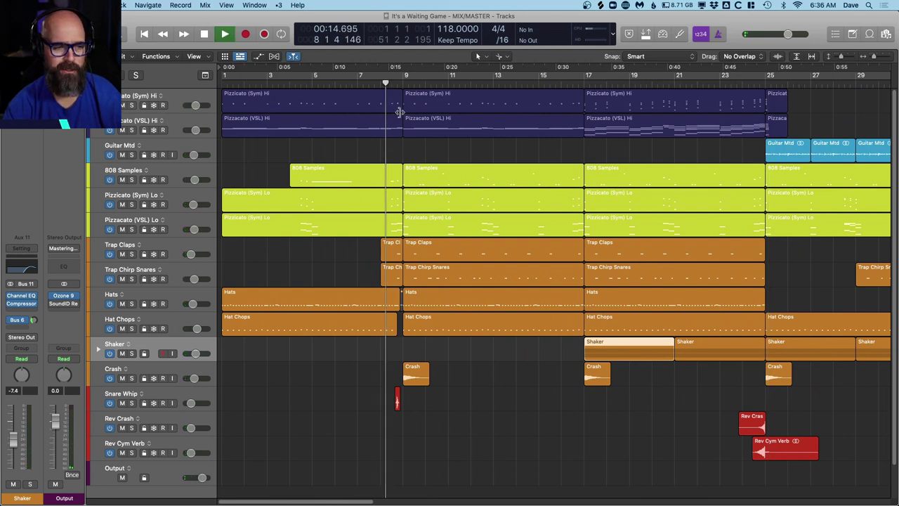
key(space)
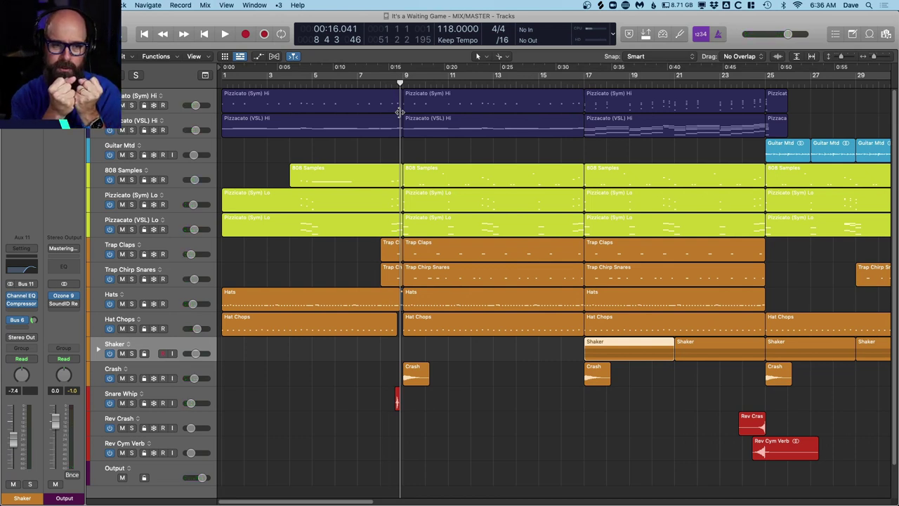
key(space)
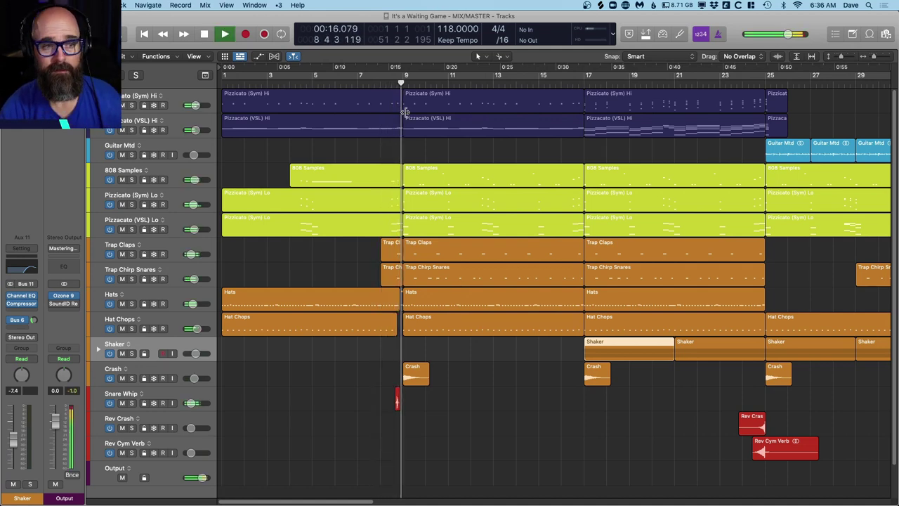
key(space)
Play the second Snare Whip transition from bar 32 into bar 33.
scroll(491, 123, right, 10)
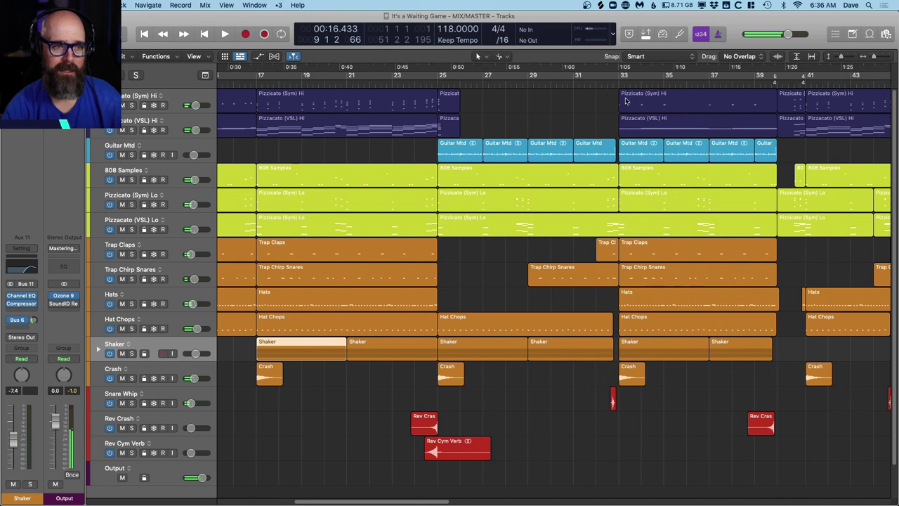
click(596, 84)
key(space)
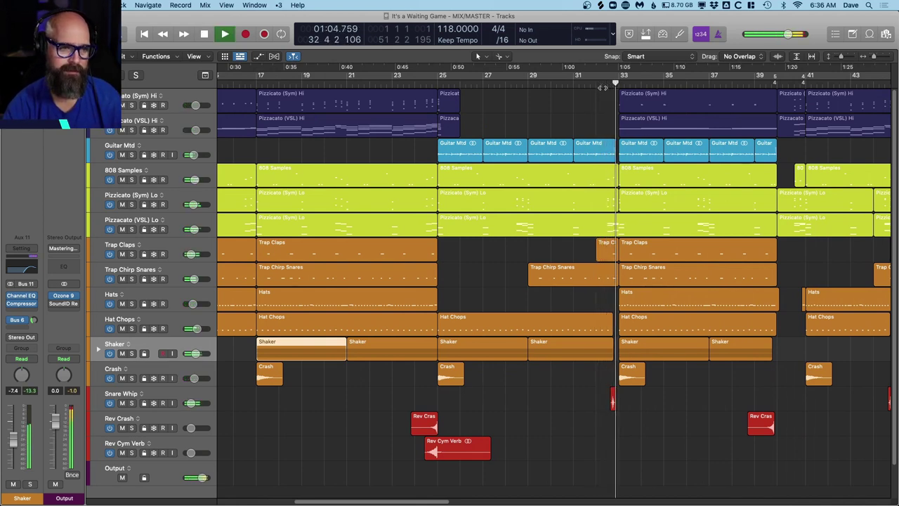
key(space)
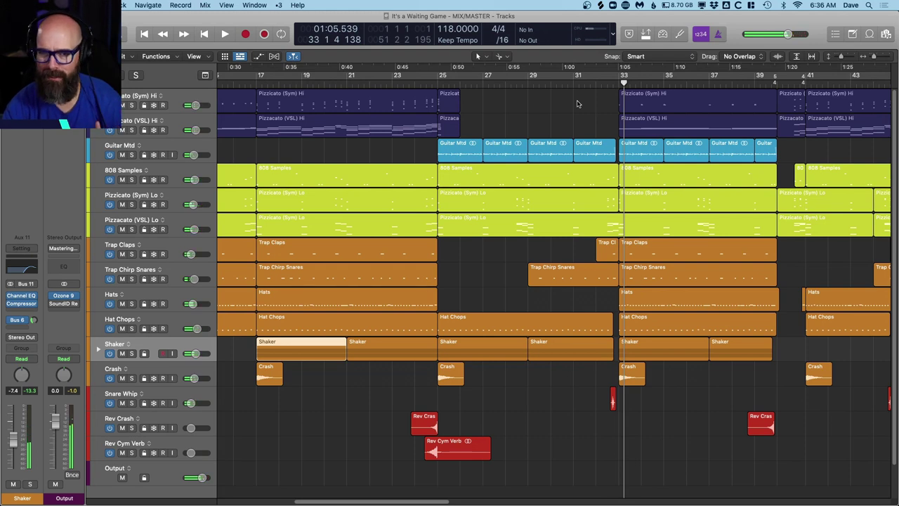
Select the first Guitar Mtd region and play the full mix from bar 25.
click(434, 82)
click(456, 147)
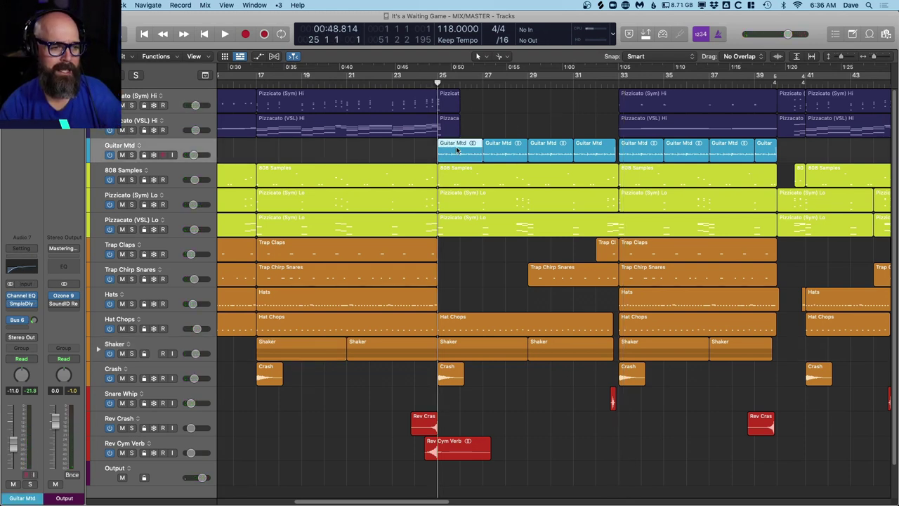
key(space)
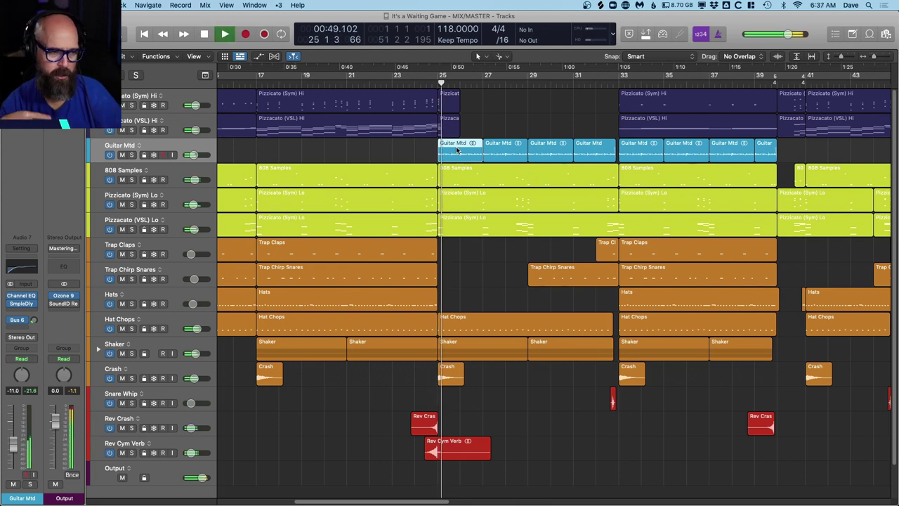
key(space)
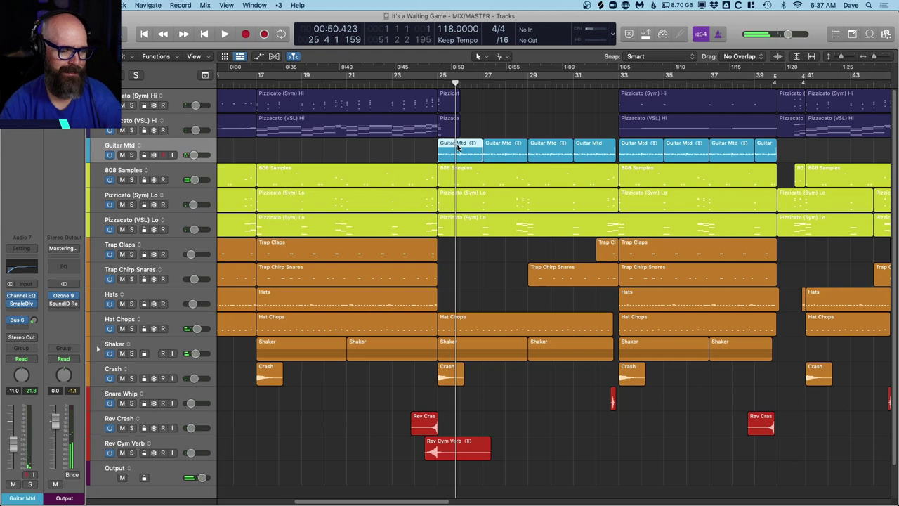
Return the playhead to bar 25, solo the Guitar Mtd track and play it to bar 26.
key(comma)
key(comma)
key(period)
scroll(458, 148, down, 1)
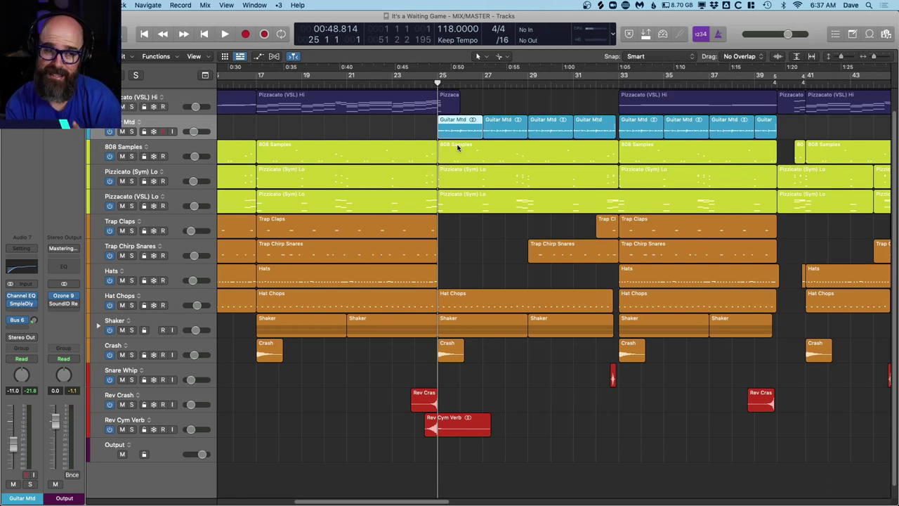
key(ctrl+s)
key(space)
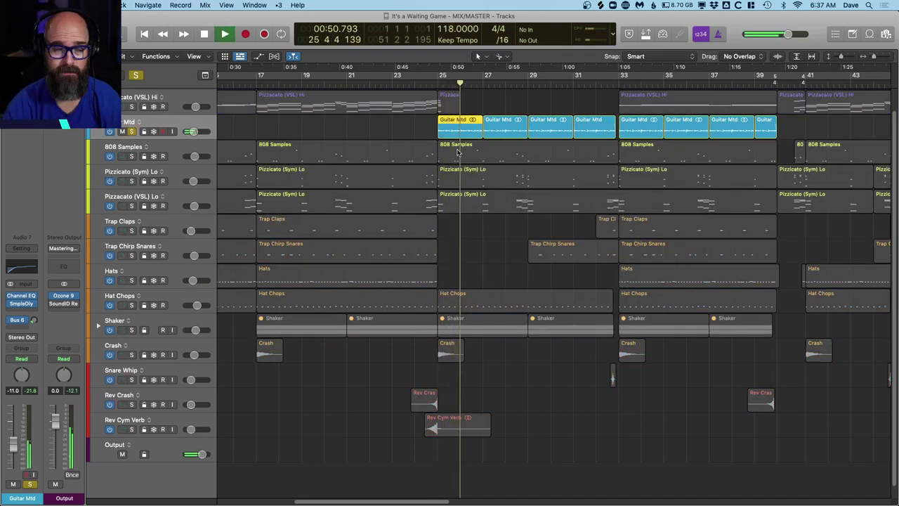
key(space)
Create a software instrument track below Guitar Mtd and load the stereo version of Kontakt on it.
click(96, 76)
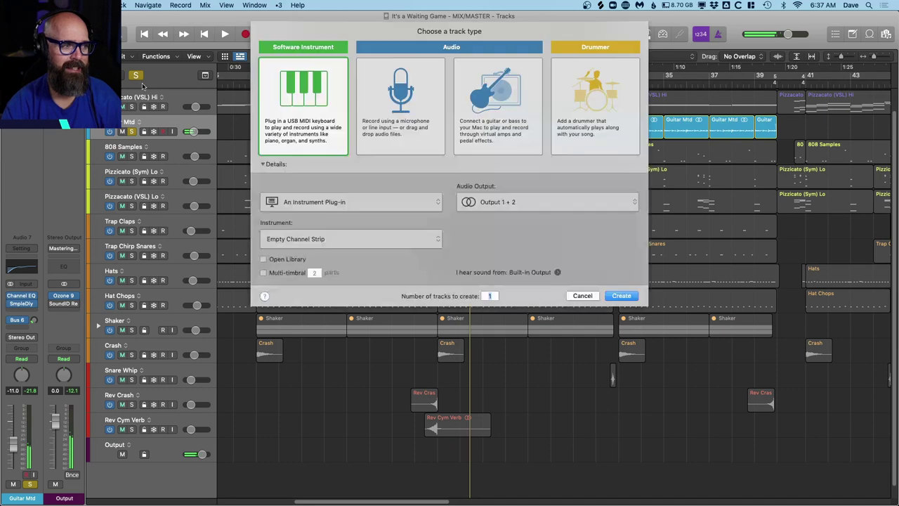
double_click(299, 117)
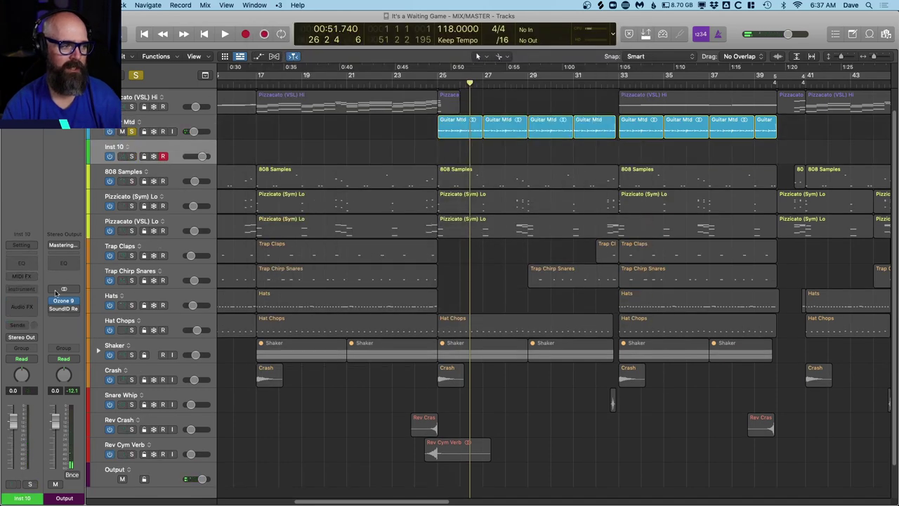
click(21, 288)
mouse_move(50, 317)
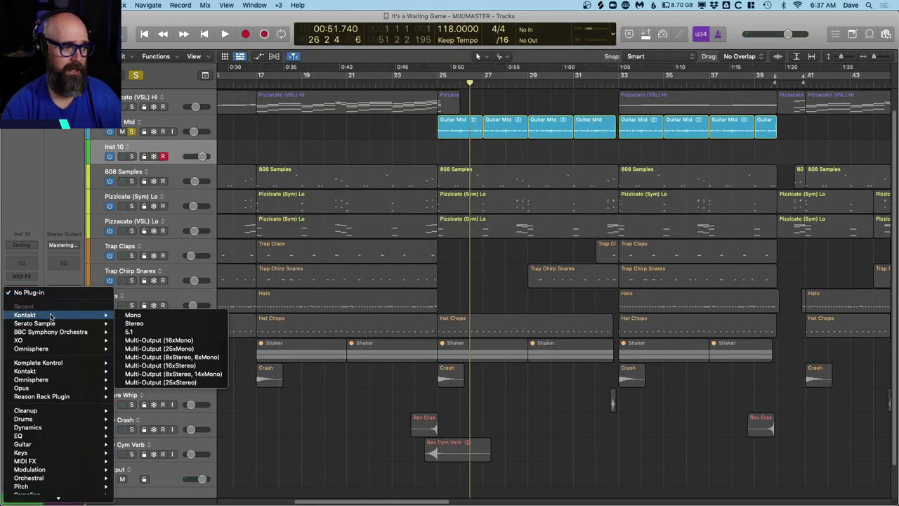
click(132, 324)
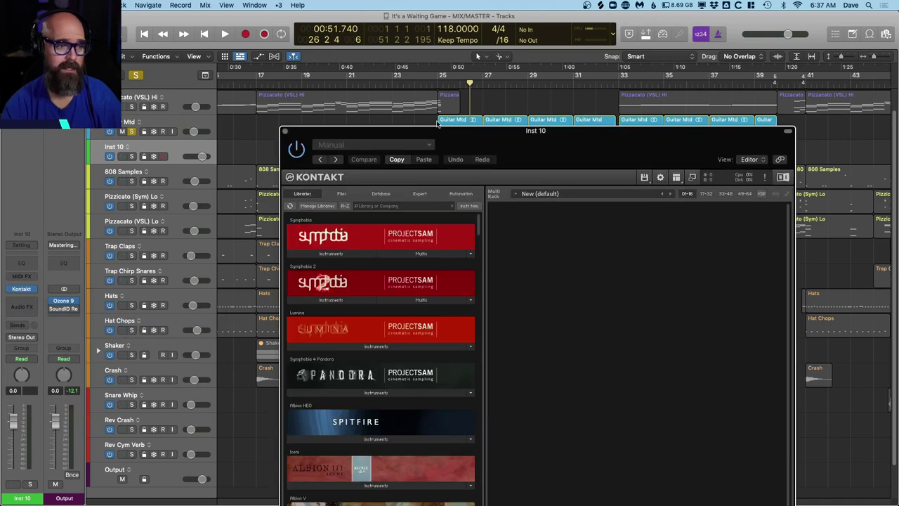
Load Electric Sunburst Deluxe.nki from the Session Guitarist library into Kontakt and open its song browser.
scroll(339, 221, down, 5)
scroll(340, 222, down, 20)
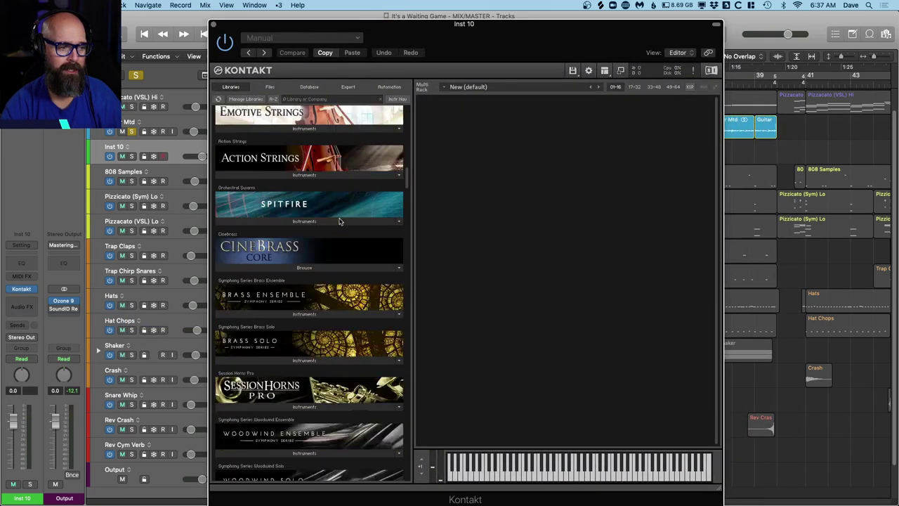
scroll(339, 222, down, 20)
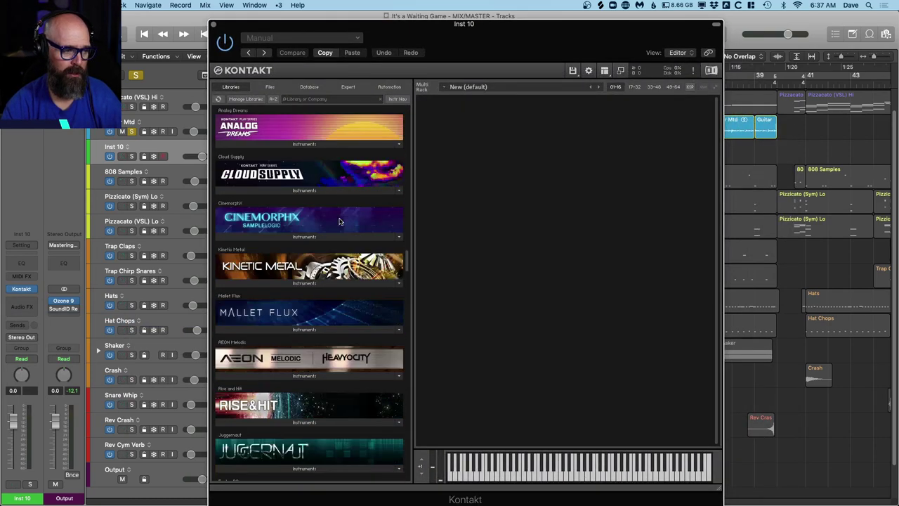
scroll(340, 222, down, 20)
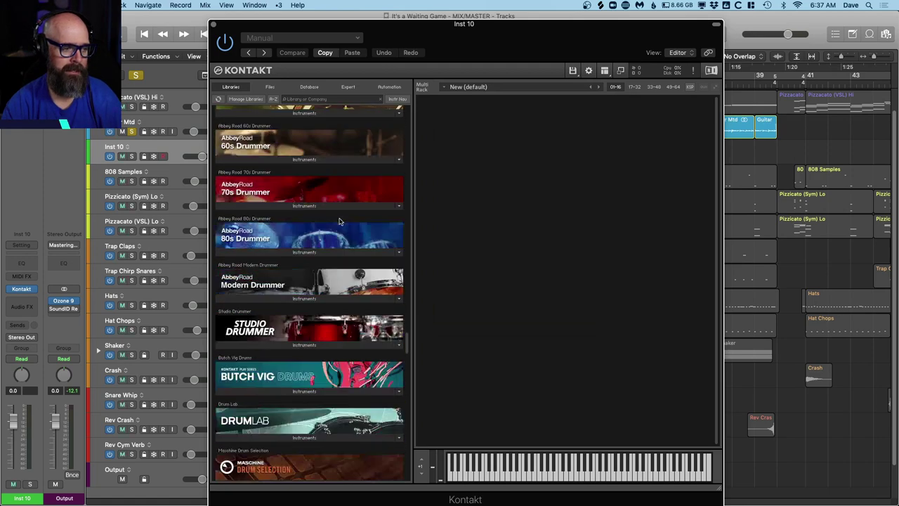
scroll(340, 222, down, 20)
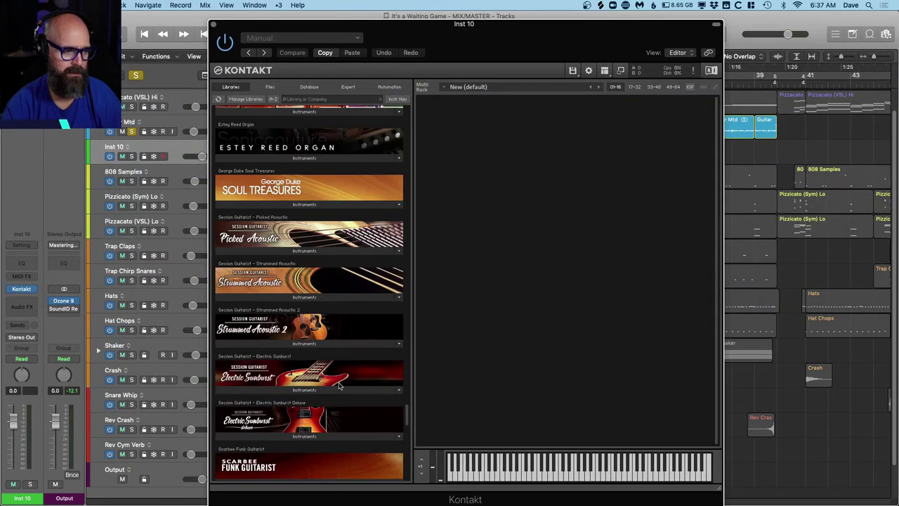
click(316, 435)
click(265, 456)
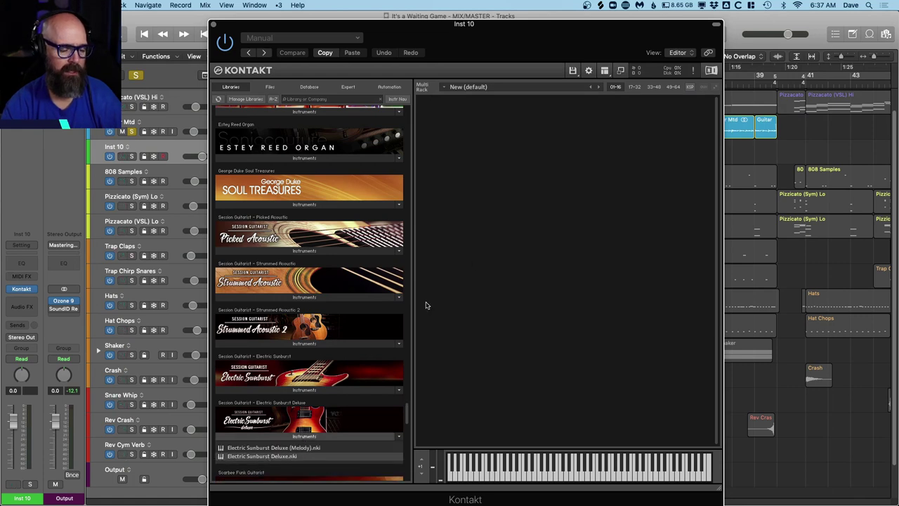
drag(414, 309, 486, 243)
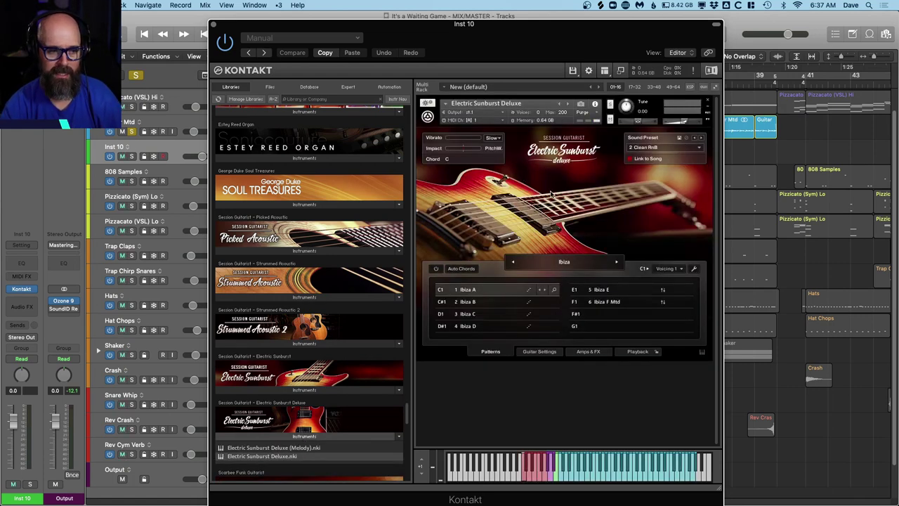
click(544, 264)
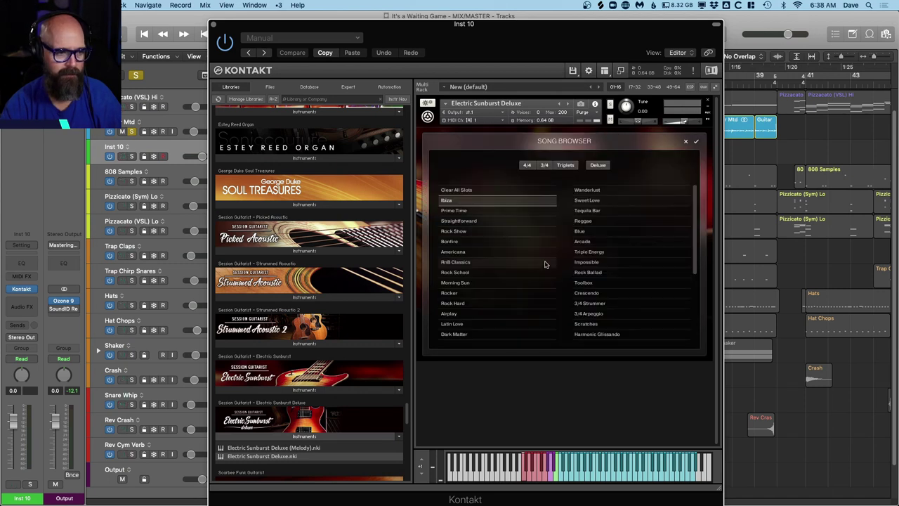
Load the Airplay song into Electric Sunburst Deluxe from the song browser and close the Kontakt window.
click(461, 315)
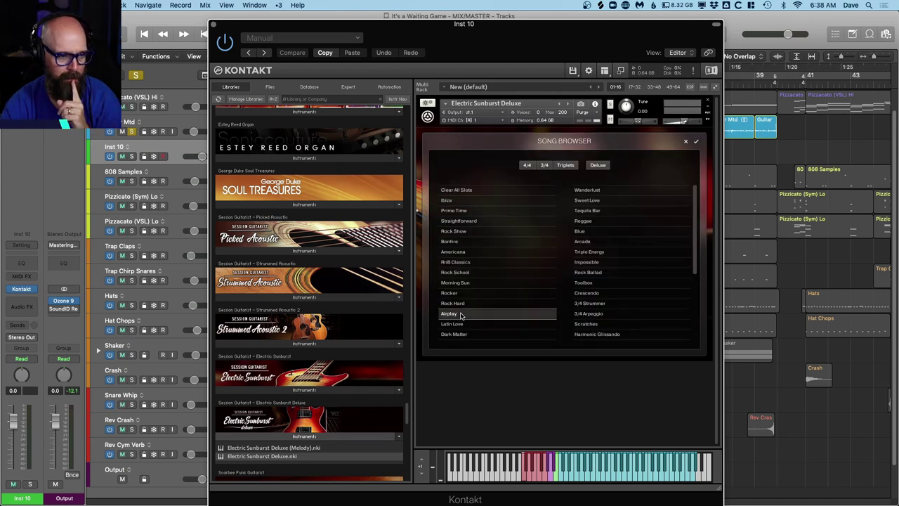
click(460, 314)
click(460, 314)
click(696, 142)
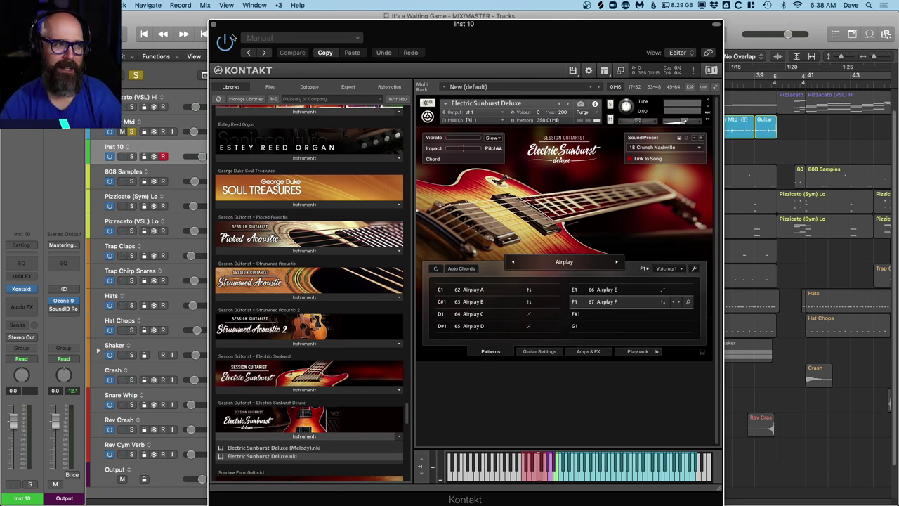
click(213, 25)
Select the first Guitar Mtd region and play the soloed guitar from bar 25 to bar 28.
click(455, 122)
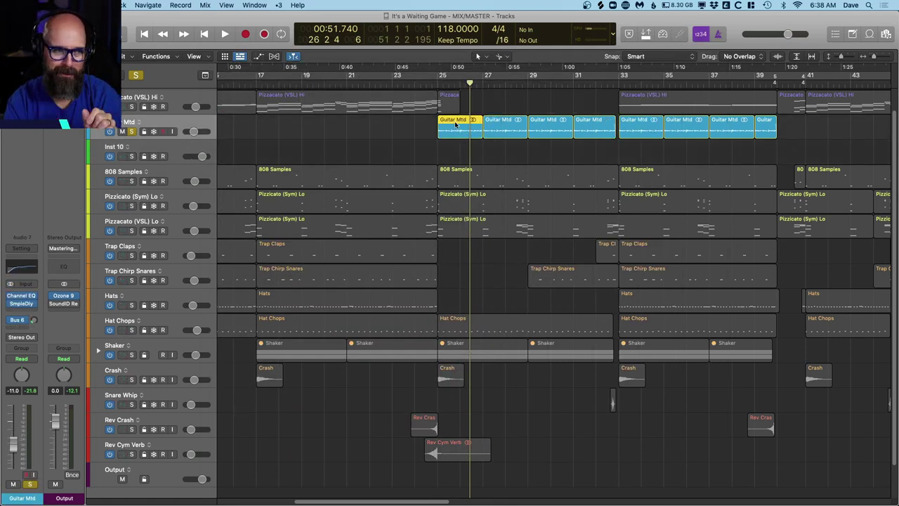
click(438, 83)
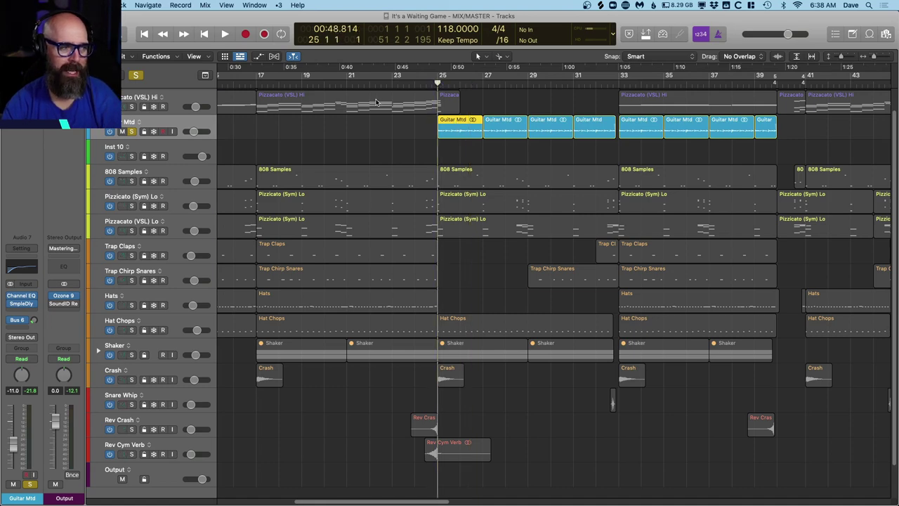
key(space)
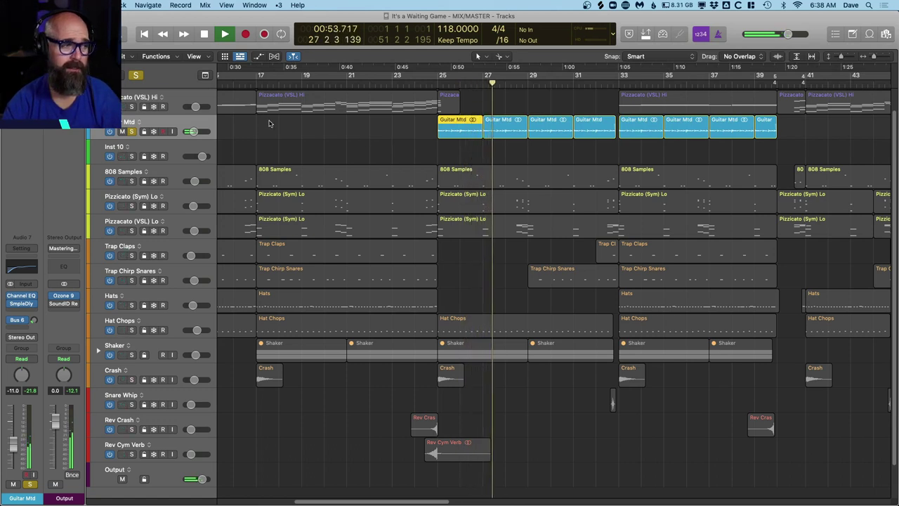
key(space)
Delete the Inst 10 track and turn off the solo on the Guitar Mtd track.
click(173, 148)
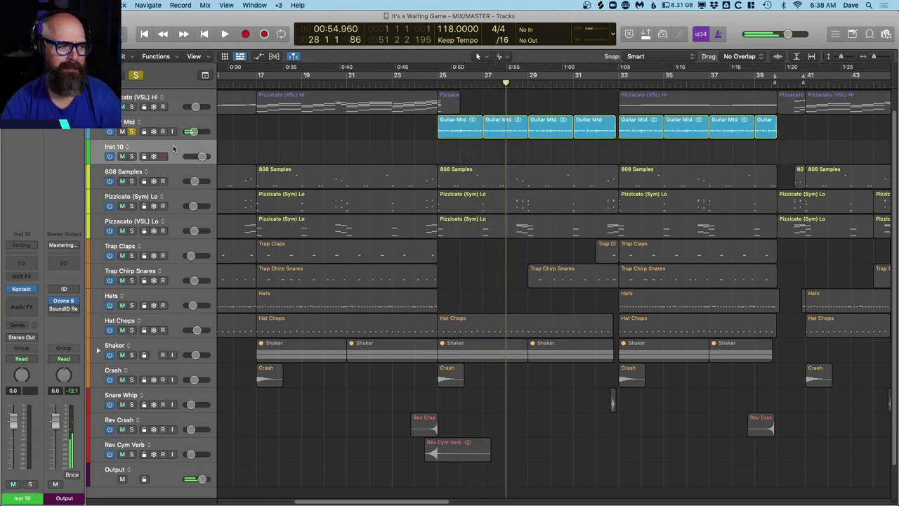
key(super+BackSpace)
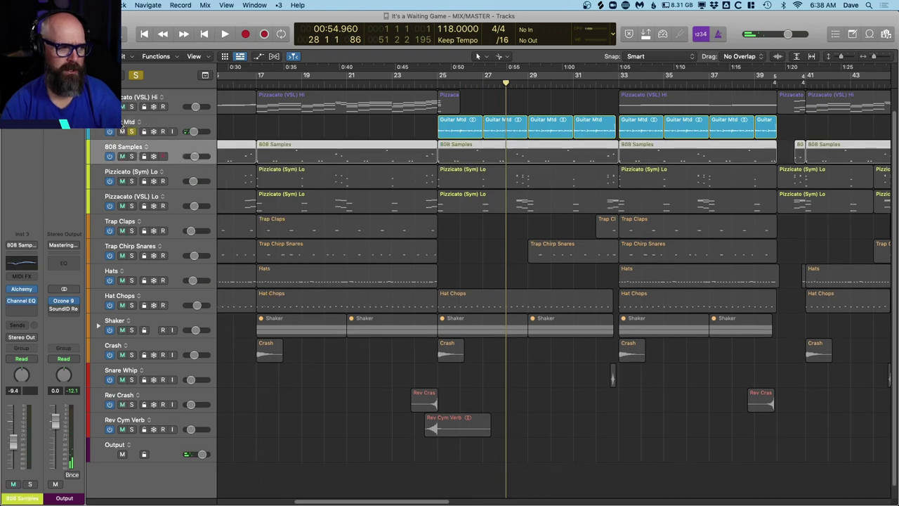
click(131, 132)
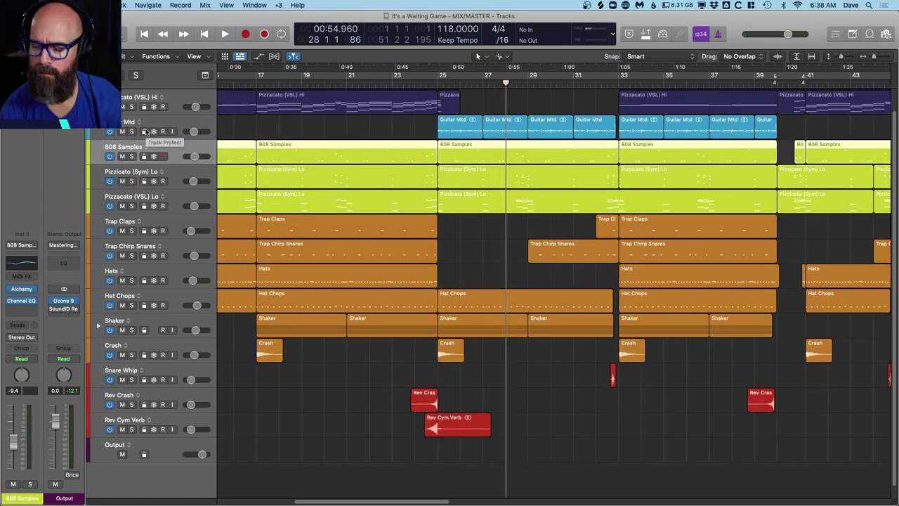
Return the playhead to bar 25 and play the full mix to bar 33, following the arrangement.
key(comma)
key(comma)
key(comma)
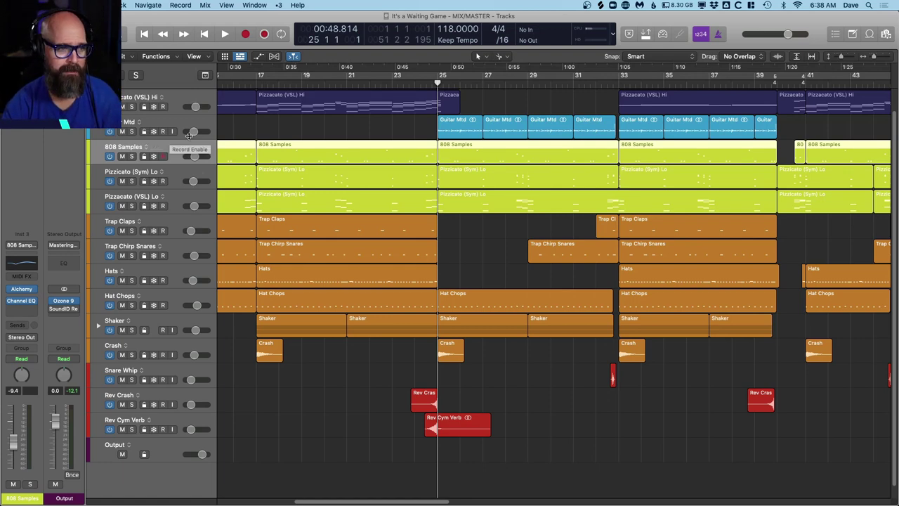
key(space)
key(super+Up)
key(super+Left)
key(super+Left)
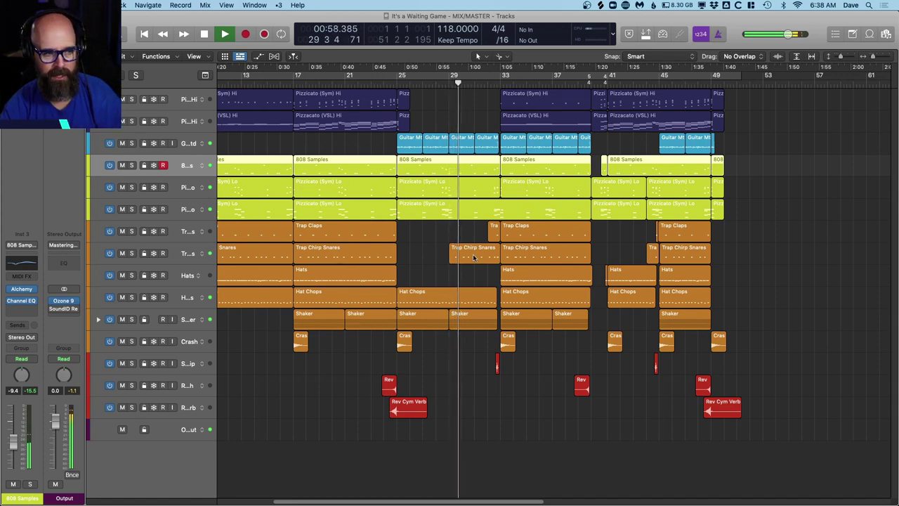
scroll(471, 257, right, 2)
key(super+Right)
key(super+Right)
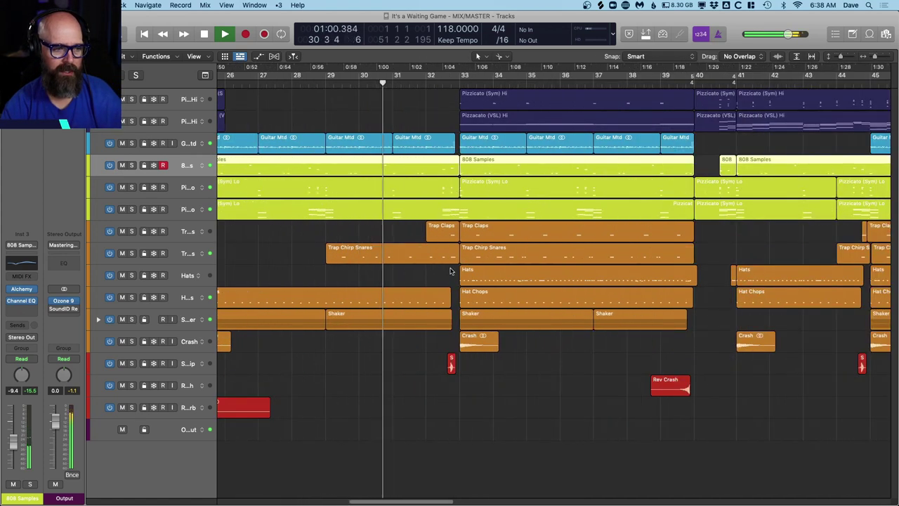
scroll(449, 272, right, 4)
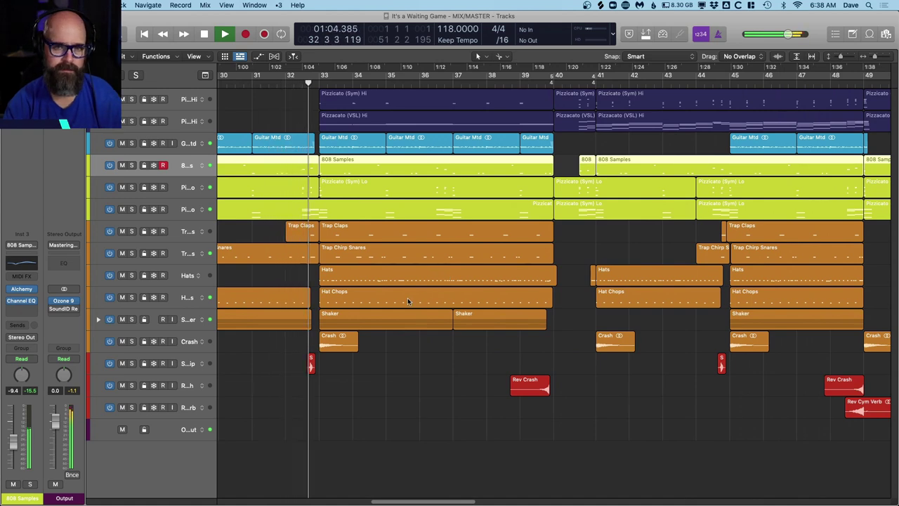
key(space)
Copy an eight-bar Pizzicato (Sym) Hi region to the empty space at bar 53 on the same track.
key(super+Left)
scroll(450, 111, left, 5)
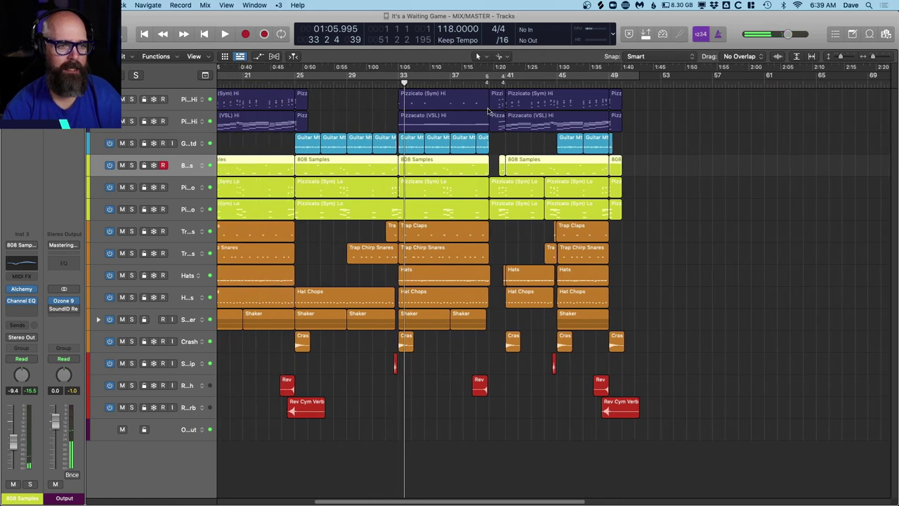
scroll(463, 111, left, 2)
drag(308, 99, 864, 107)
scroll(815, 106, right, 5)
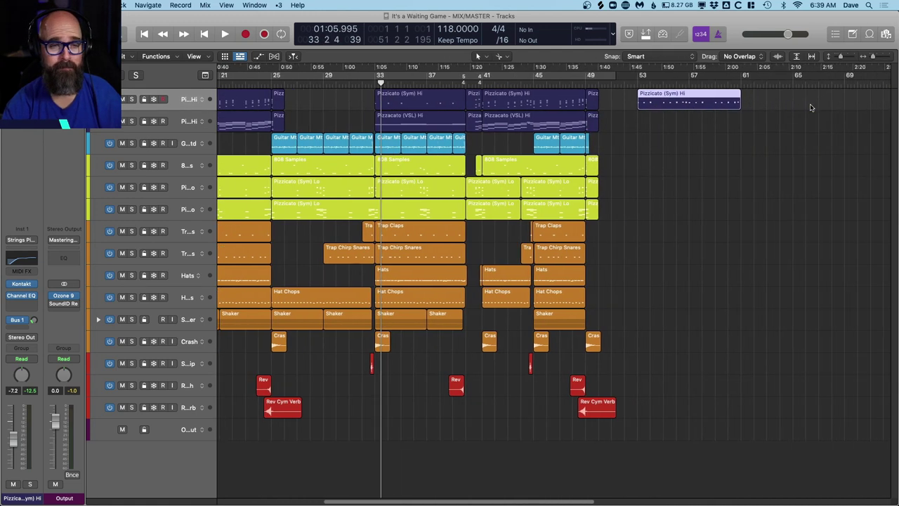
Split the copied Pizzicato (Sym) Hi region at bar 57 and delete its second half.
super+click(689, 103)
key(Delete)
key(super+z)
key(super+z)
click(694, 119)
super+click(690, 99)
key(Delete)
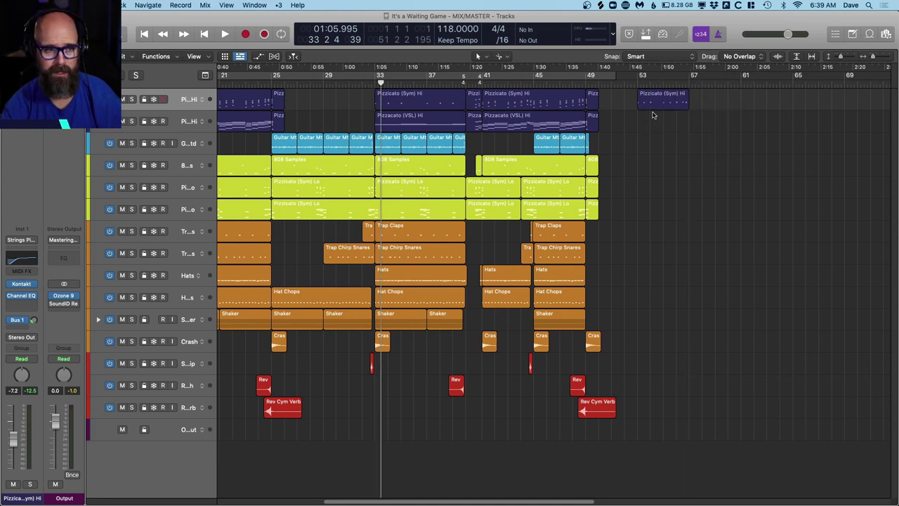
Time-stretch the four-bar Pizzicato (Sym) Hi copy to end at bar 61, undo and repeat the stretch, and delete the copy.
drag(686, 105, 737, 105)
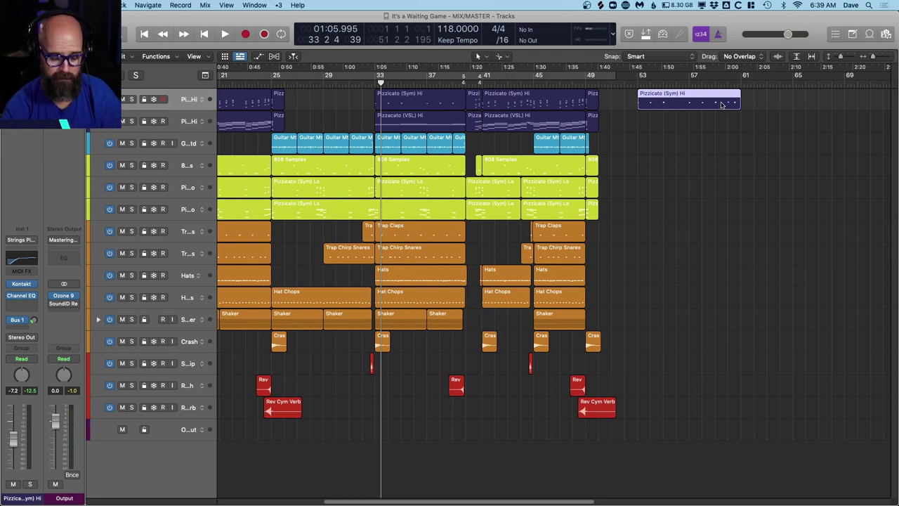
key(super+z)
drag(686, 106, 739, 105)
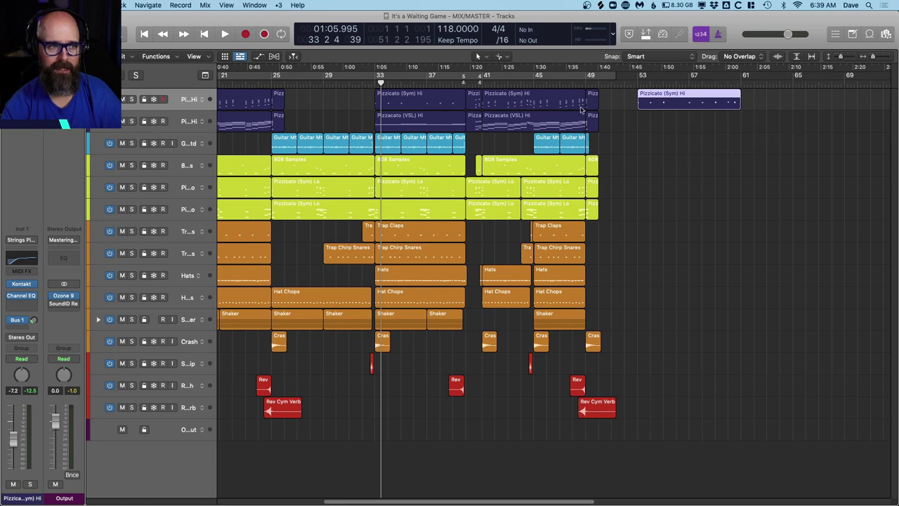
key(Delete)
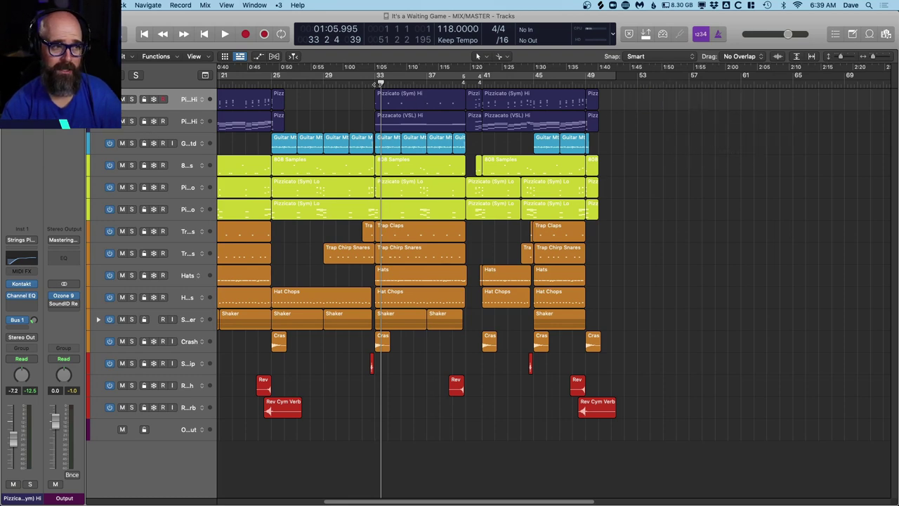
Play the full mix from bar 33 to bar 41 and check the time signature changes in the global tracks.
key(space)
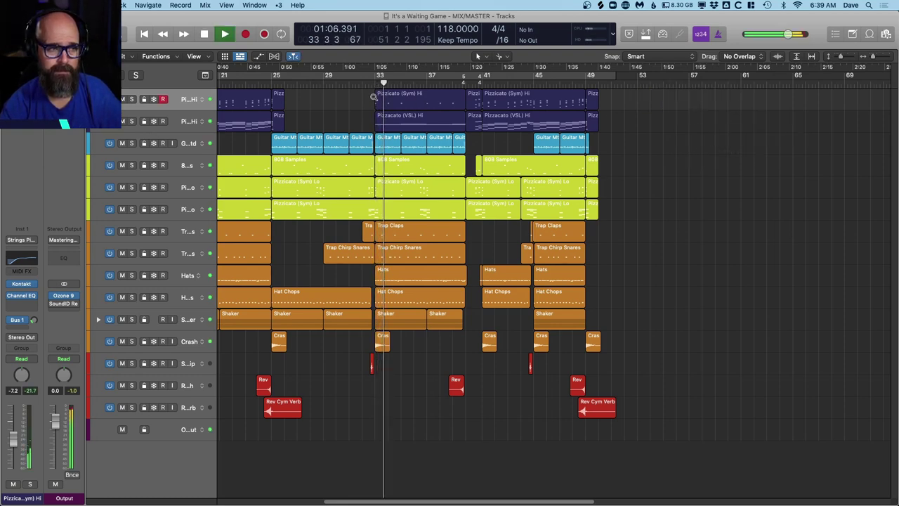
key(super+Down)
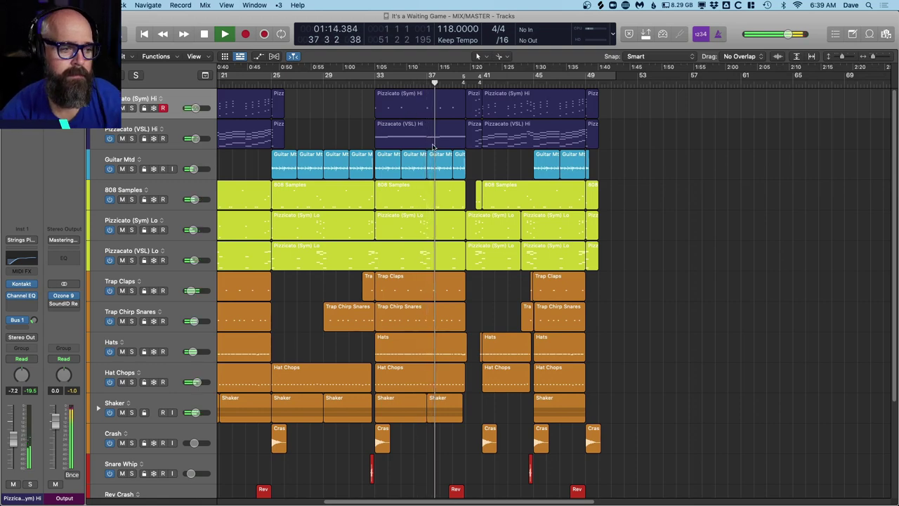
key(super+Right)
scroll(462, 198, right, 4)
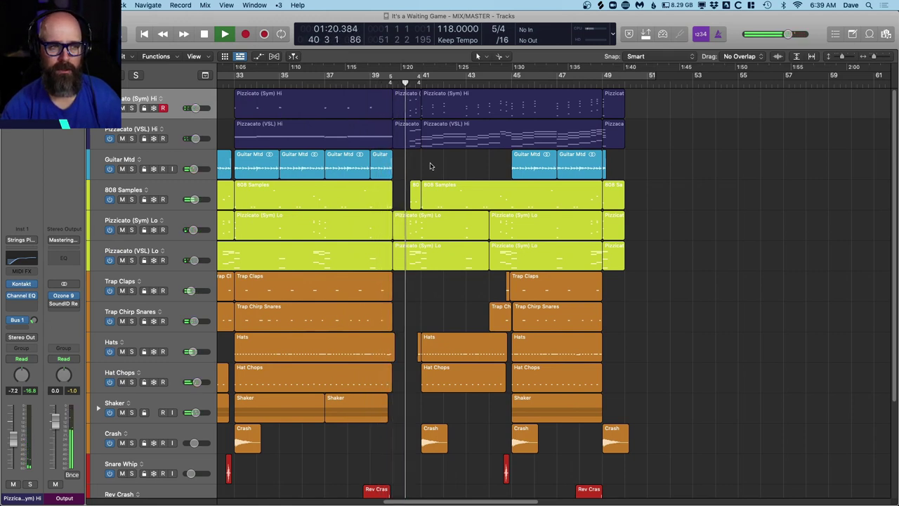
key(space)
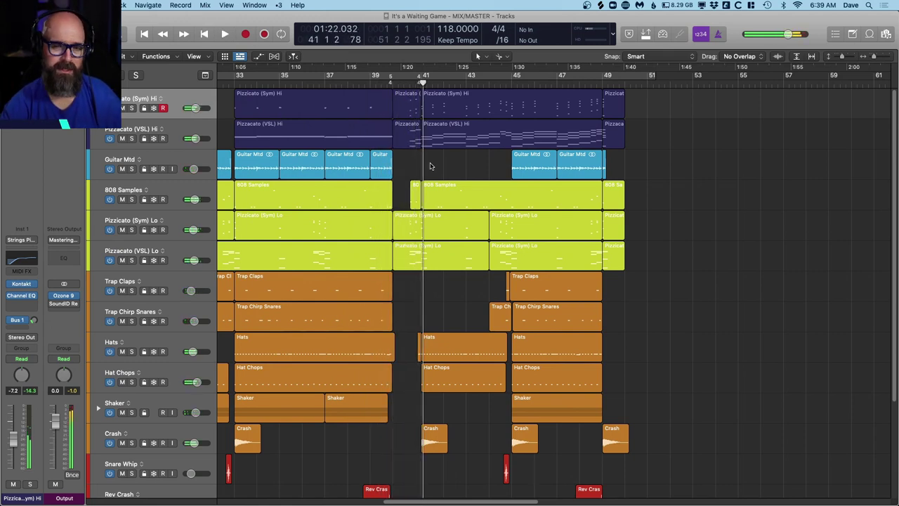
key(g)
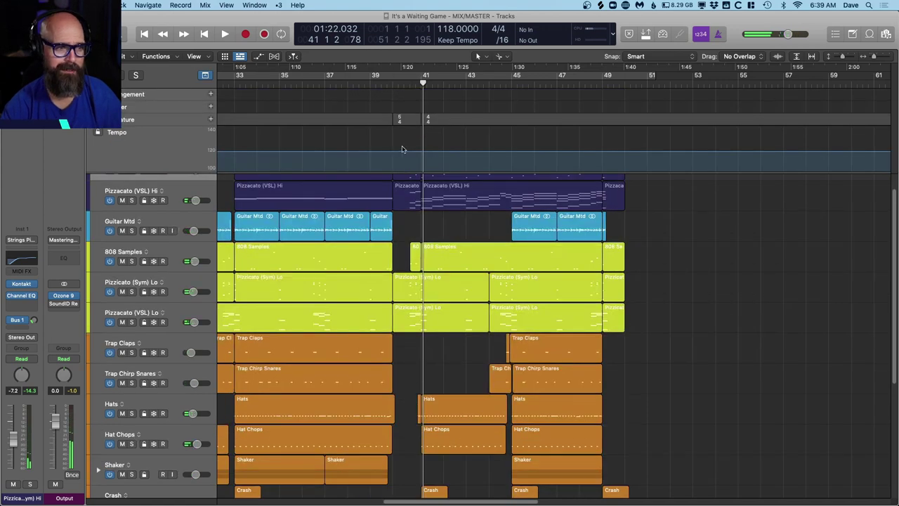
key(g)
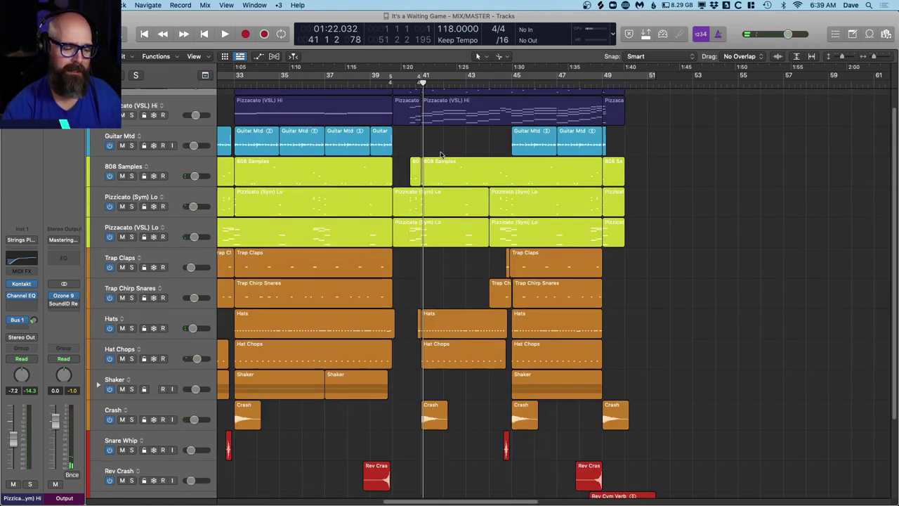
Place the playhead at bar 39 and play the full mix up to the start of bar 40.
scroll(441, 154, up, 2)
scroll(441, 153, left, 5)
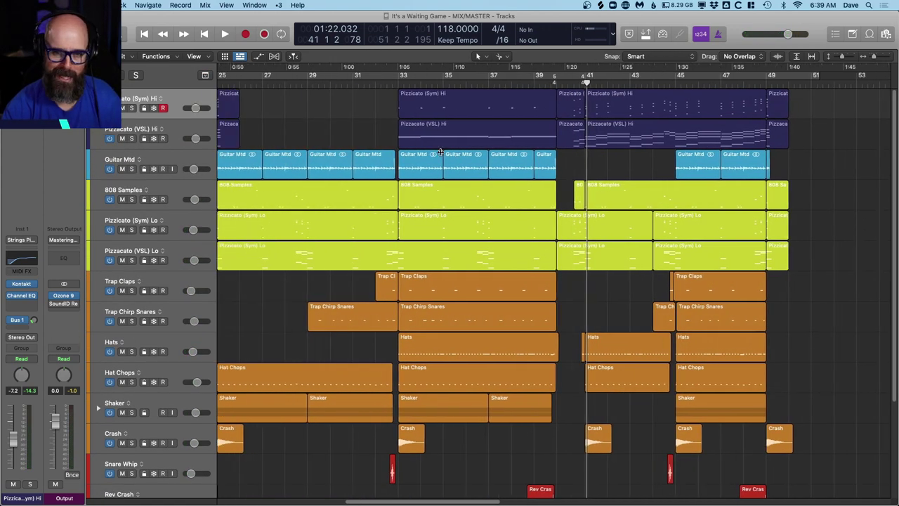
click(532, 83)
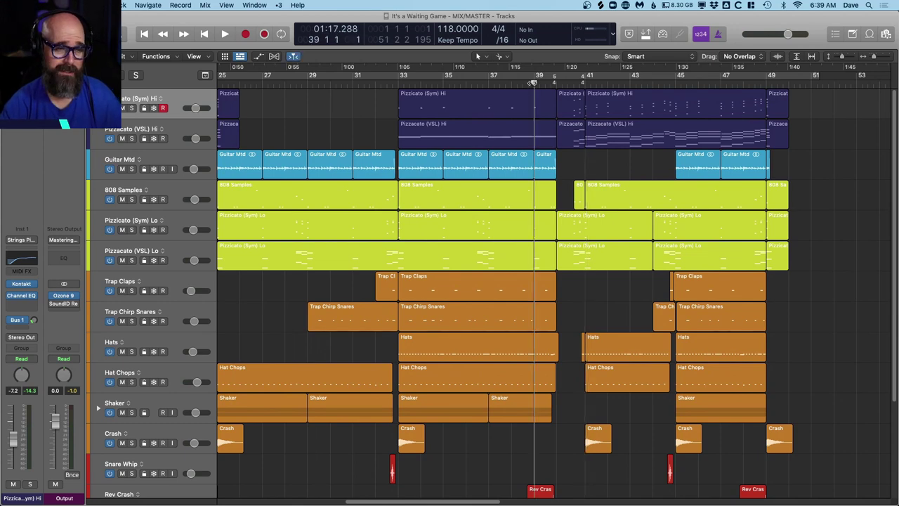
key(super+Right)
key(super+Right)
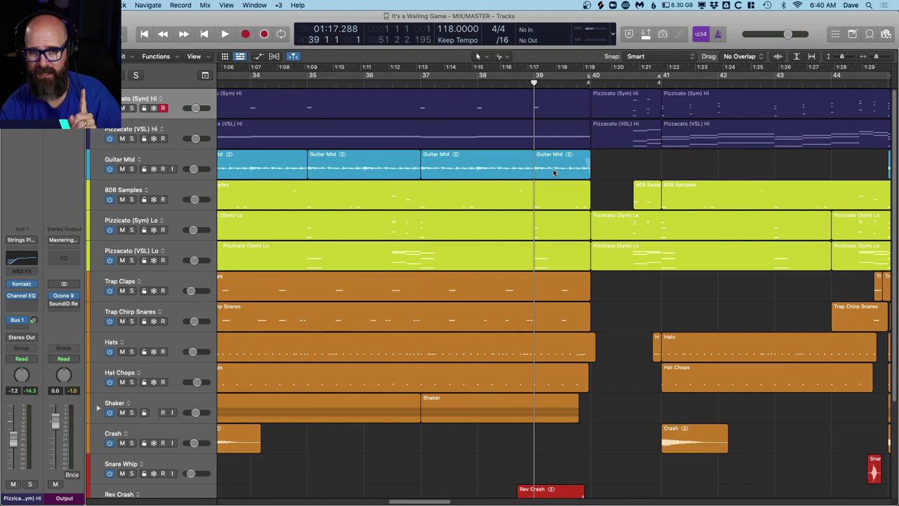
key(space)
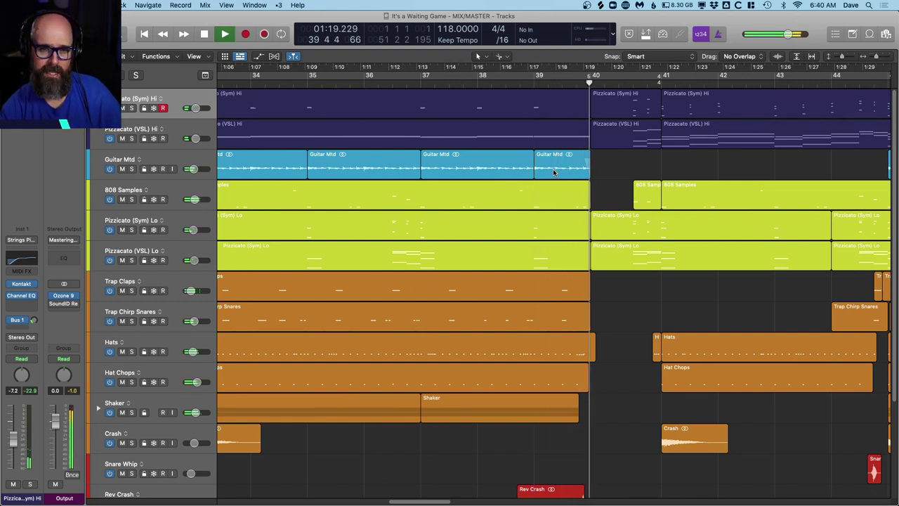
key(space)
Move the playhead back to bar 38 and play through the Rev Crash region to bar 41.
scroll(552, 168, down, 2)
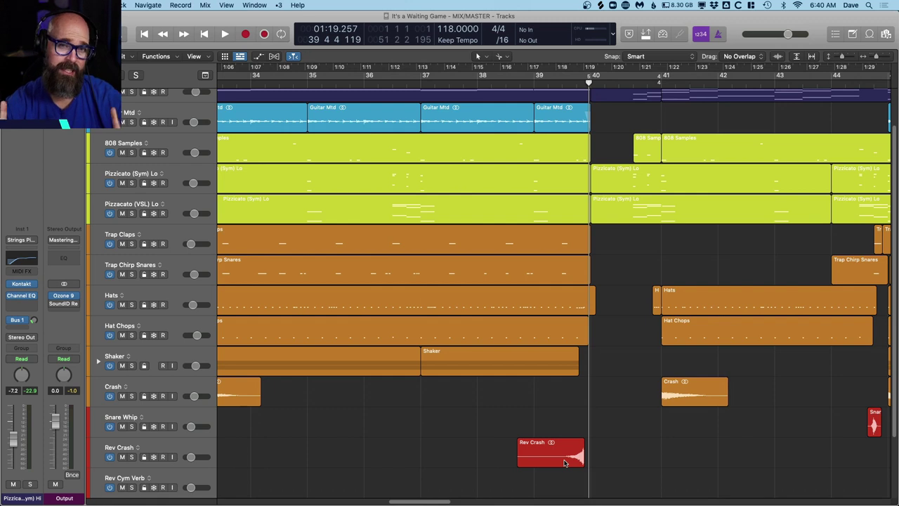
key(comma)
key(comma)
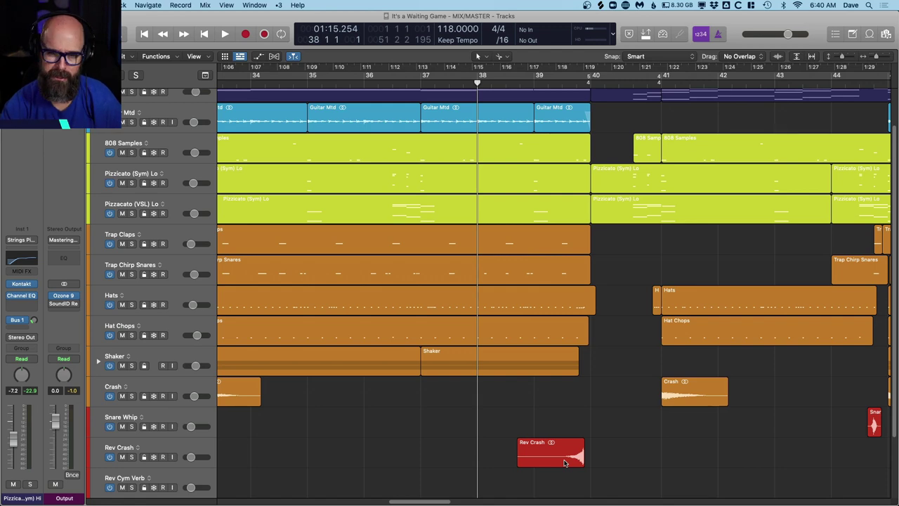
key(space)
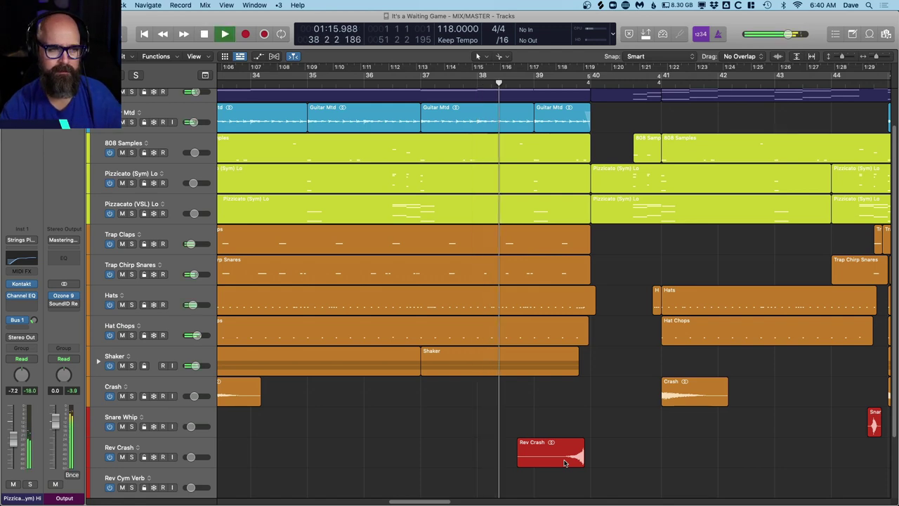
scroll(612, 404, up, 3)
key(super+Up)
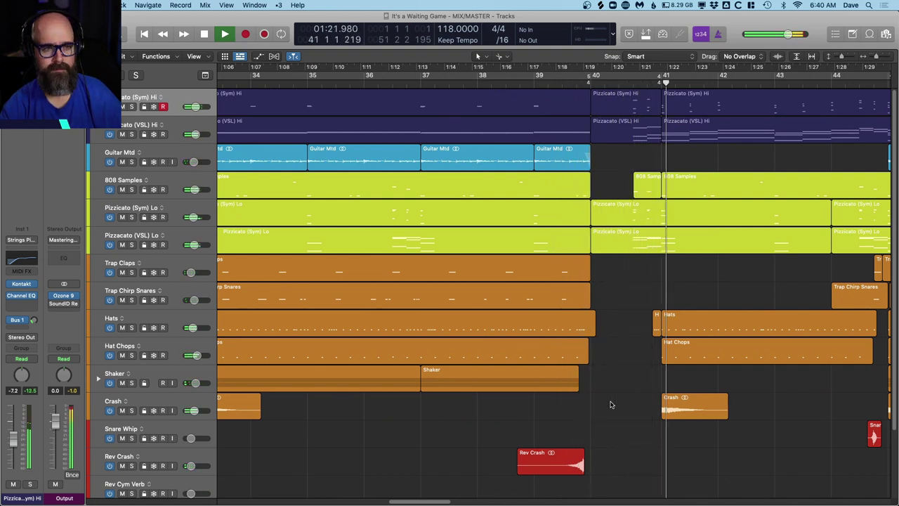
key(space)
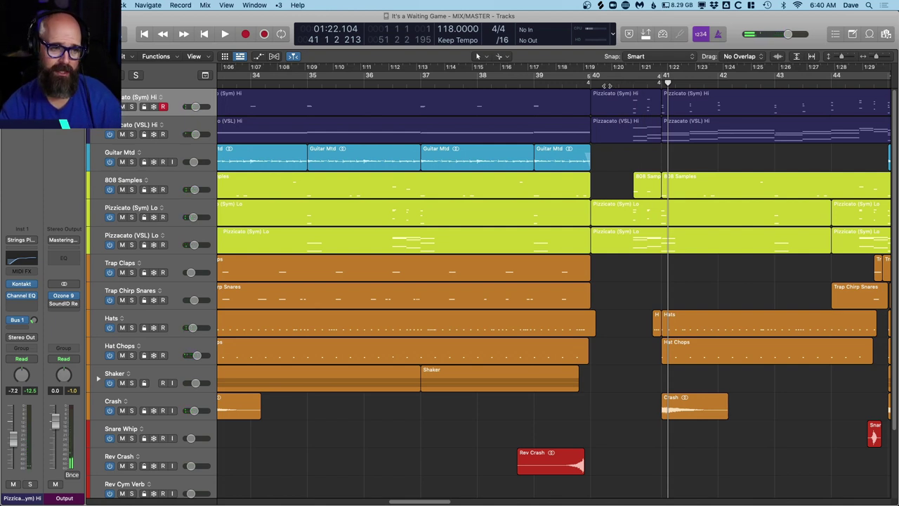
Place the playhead at bar 38 and play the full mix through the 5/4 bar to the end of the arrangement near bar 50.
drag(496, 85, 485, 83)
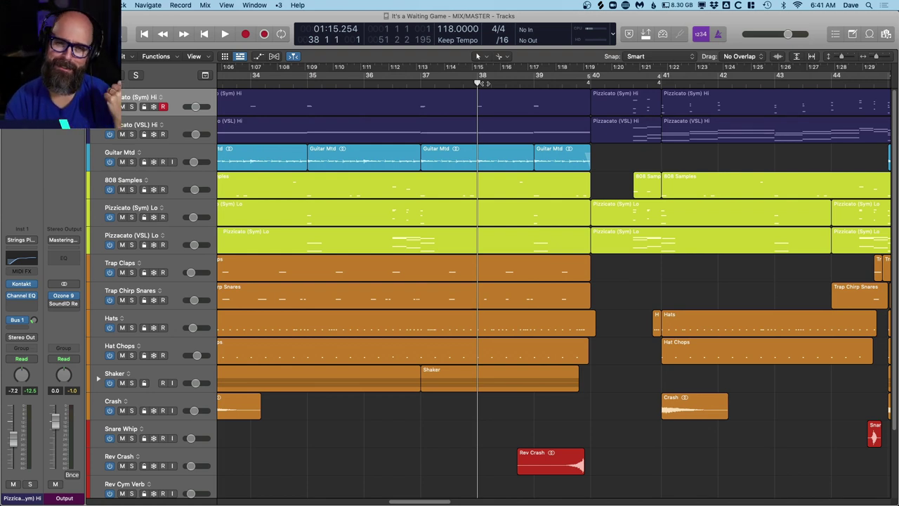
key(space)
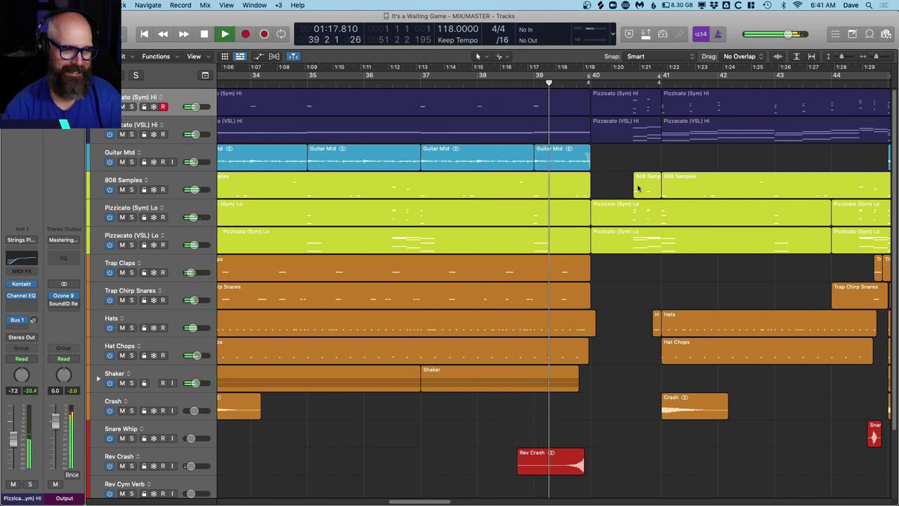
scroll(639, 187, right, 5)
scroll(540, 178, right, 3)
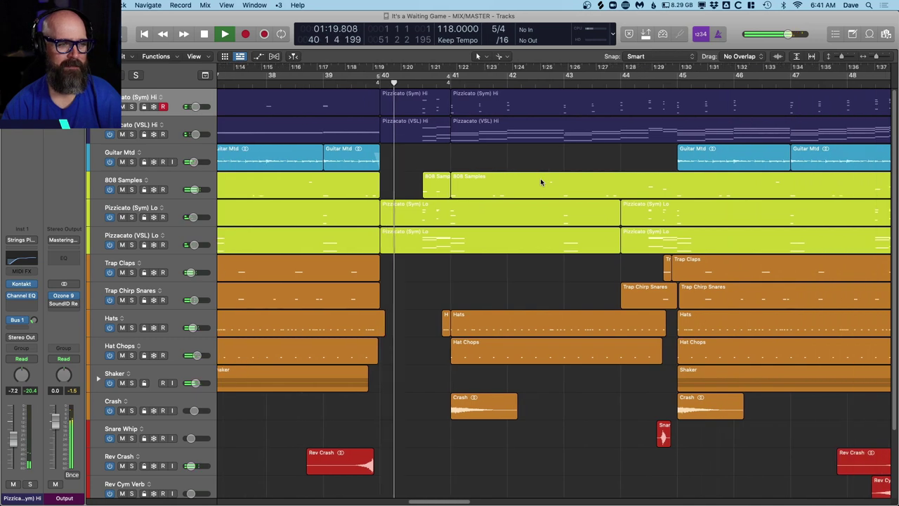
key(super+Left)
key(super+Left)
key(super+Left)
key(super+Left)
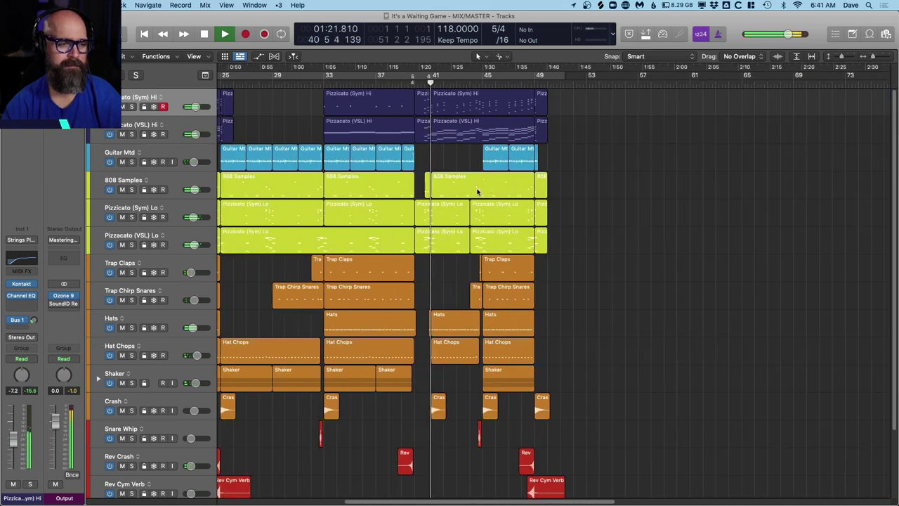
scroll(478, 193, right, 3)
key(super+Right)
key(super+Right)
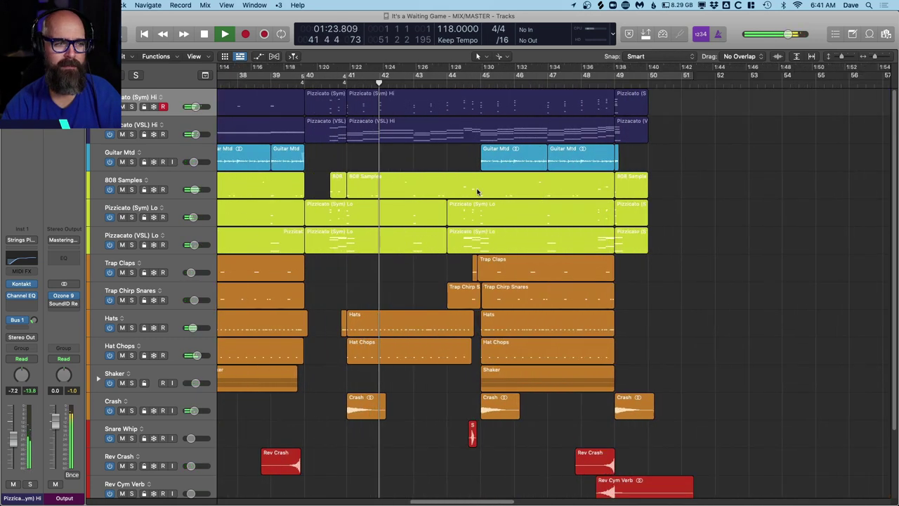
scroll(454, 228, left, 3)
key(super+Left)
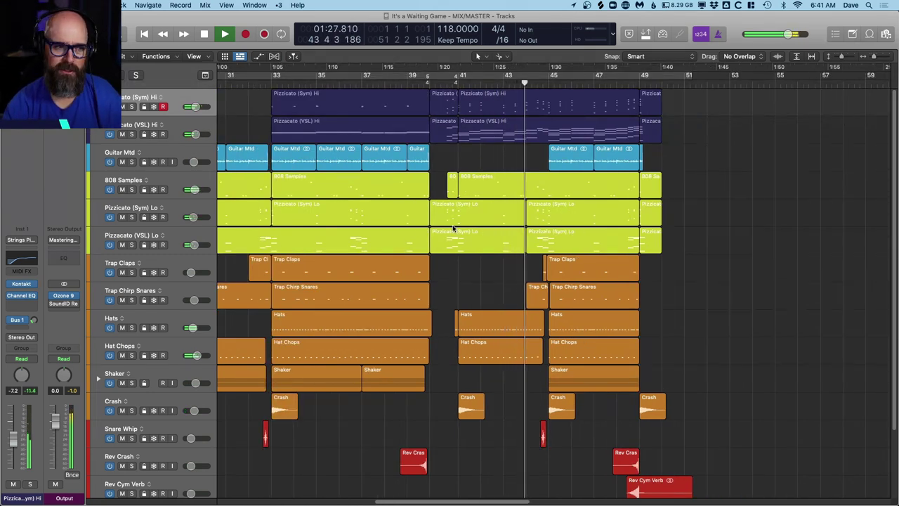
scroll(498, 184, right, 2)
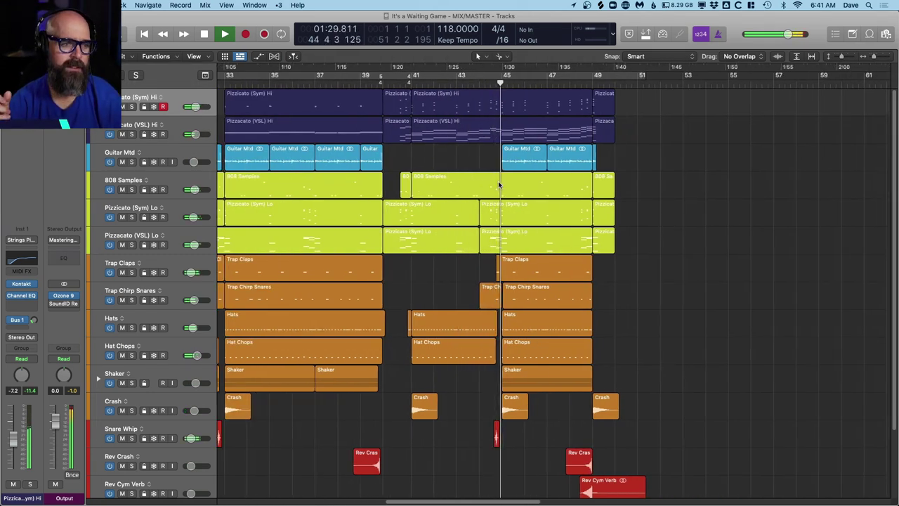
scroll(491, 199, right, 4)
key(super+Up)
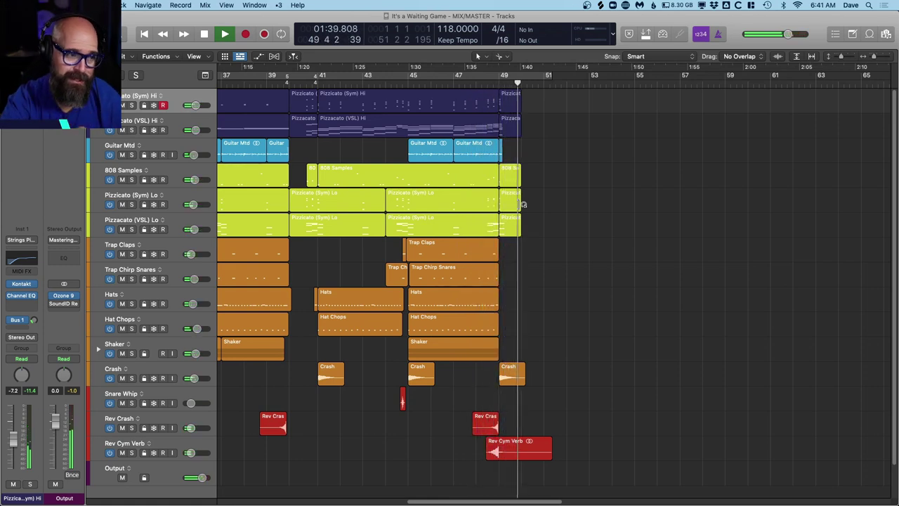
key(space)
Return to the start of the song, fit all regions in view, clear the selection and play the track from bar 1.
key(Return)
key(super+a)
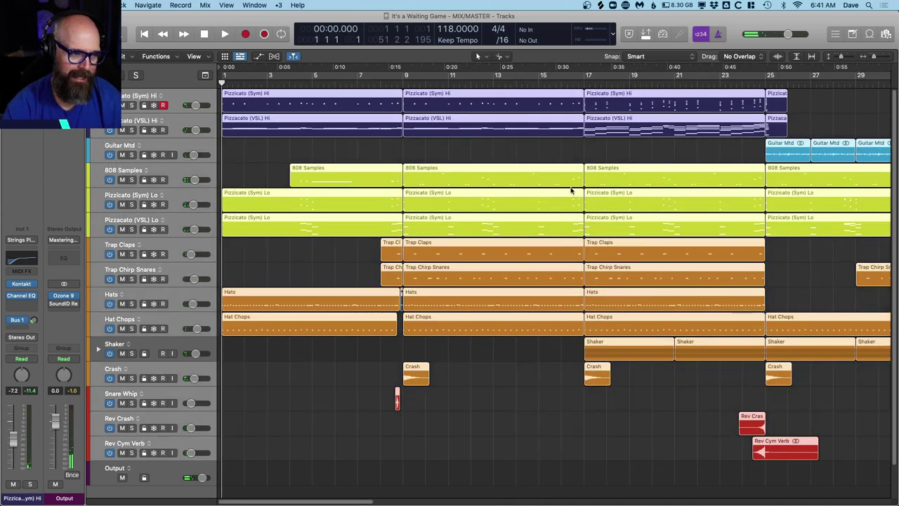
key(z)
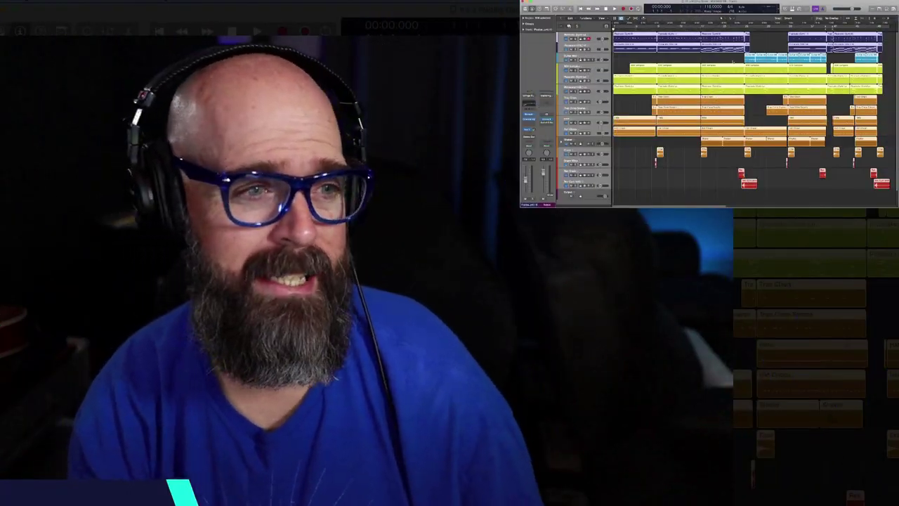
click(733, 62)
key(space)
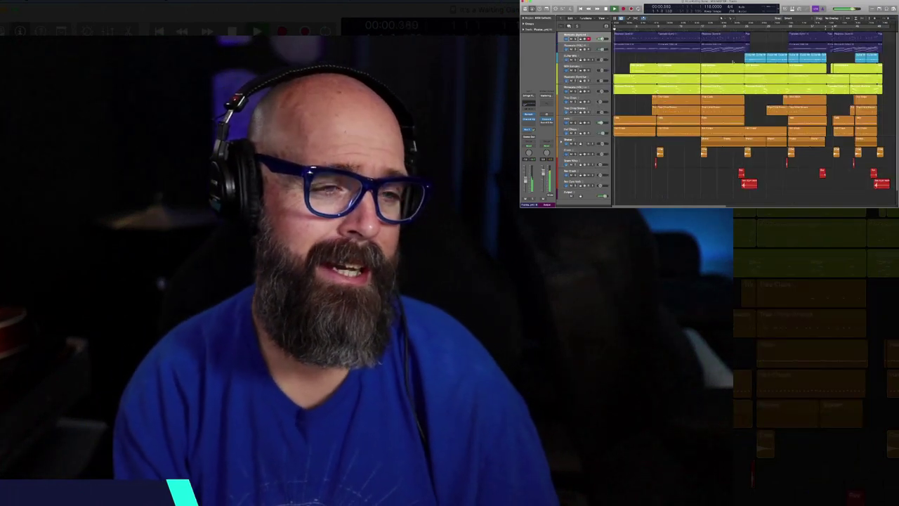